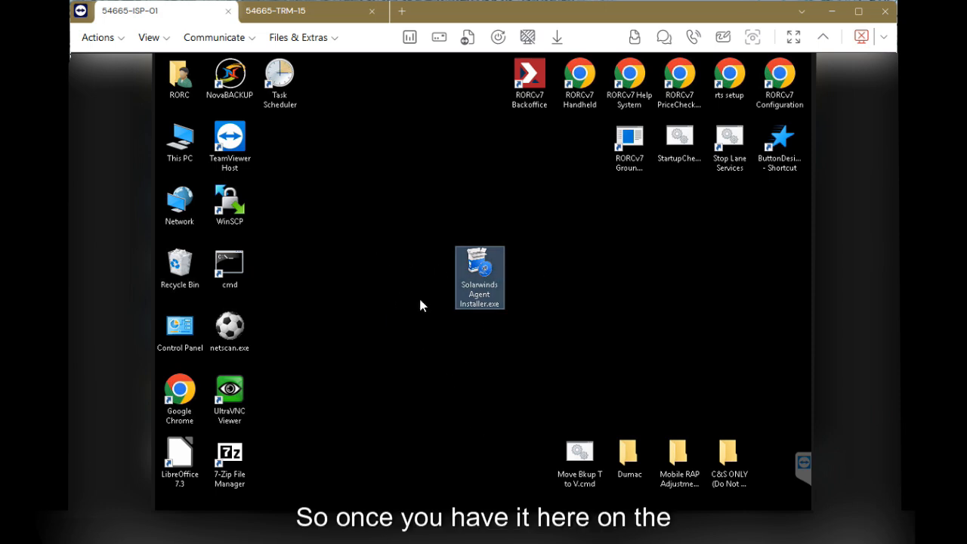
- Run Solarwinds Agent Installer.exe from the desktop, check the computer name, and continue to the installer's main menu
{"action": "double_click", "coordinate": [479, 273]}
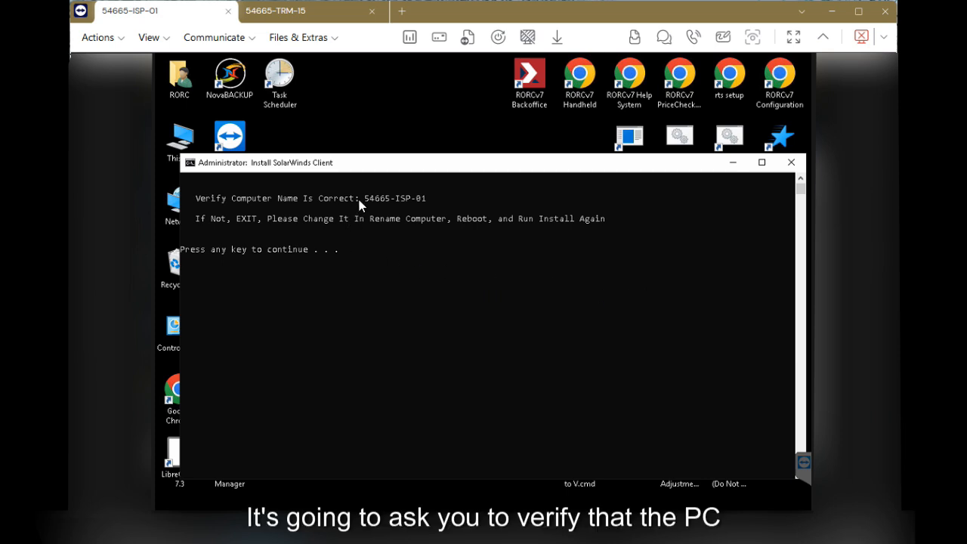
{"action": "left_click_drag", "start_coordinate": [361, 200], "coordinate": [438, 208]}
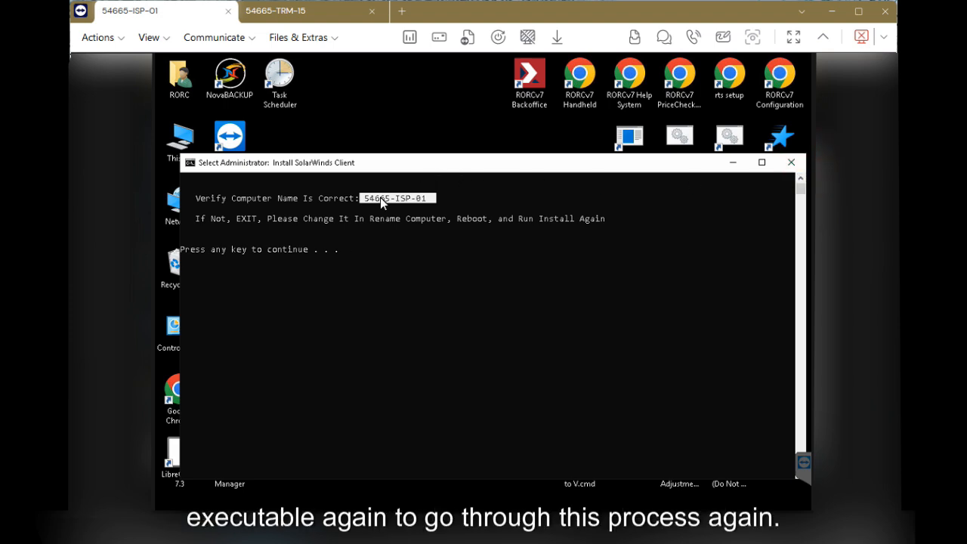
{"action": "left_click", "coordinate": [377, 229]}
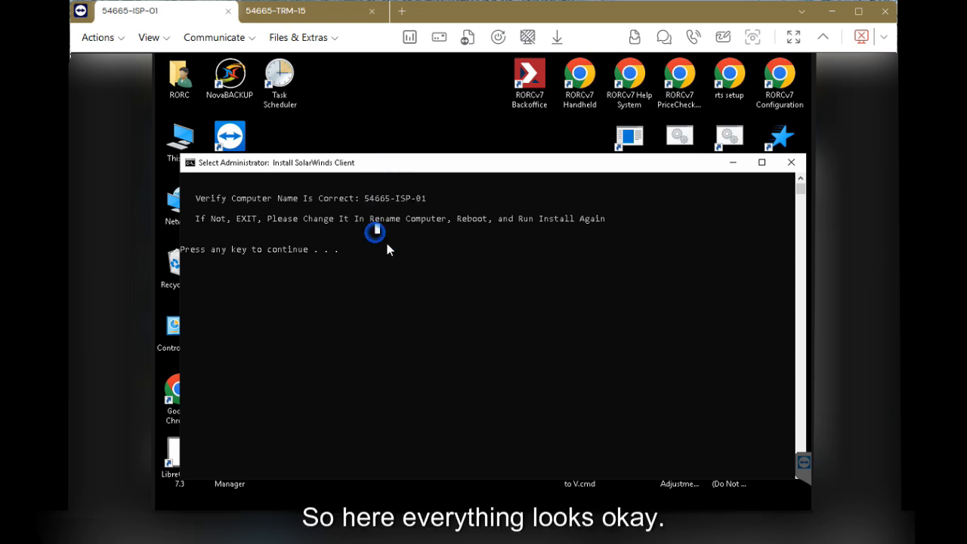
{"action": "key", "text": "Return"}
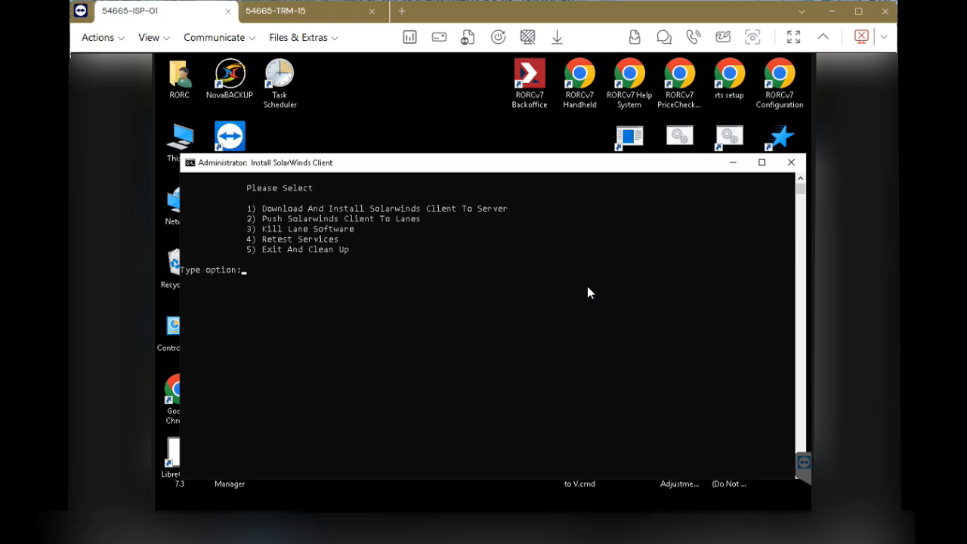
- Choose option 1 to download and install the Solarwinds client to the server
{"action": "type", "text": "1"}
{"action": "key", "text": "Return"}
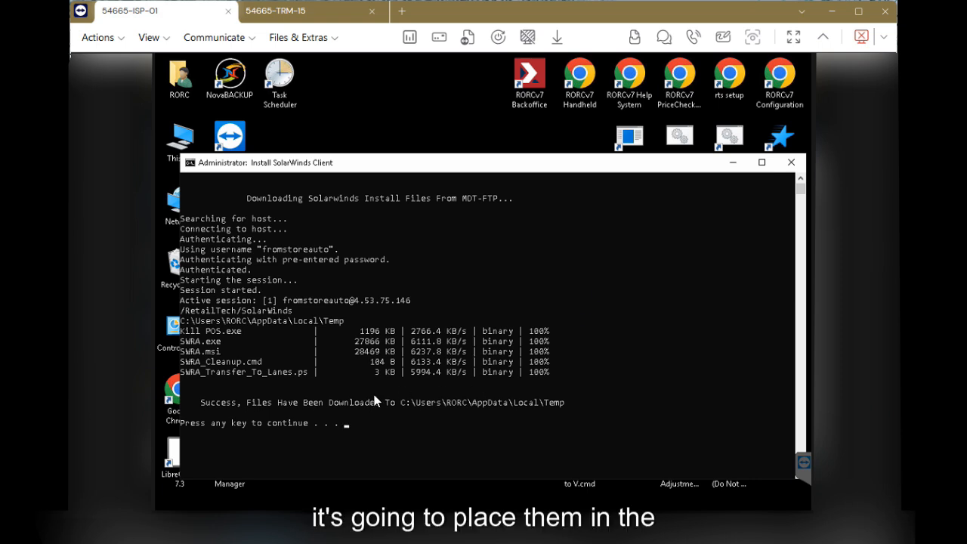
- Open the %temp% folder through Run to look at the downloaded install files, and close it again
{"action": "left_click_drag", "start_coordinate": [393, 401], "coordinate": [568, 406]}
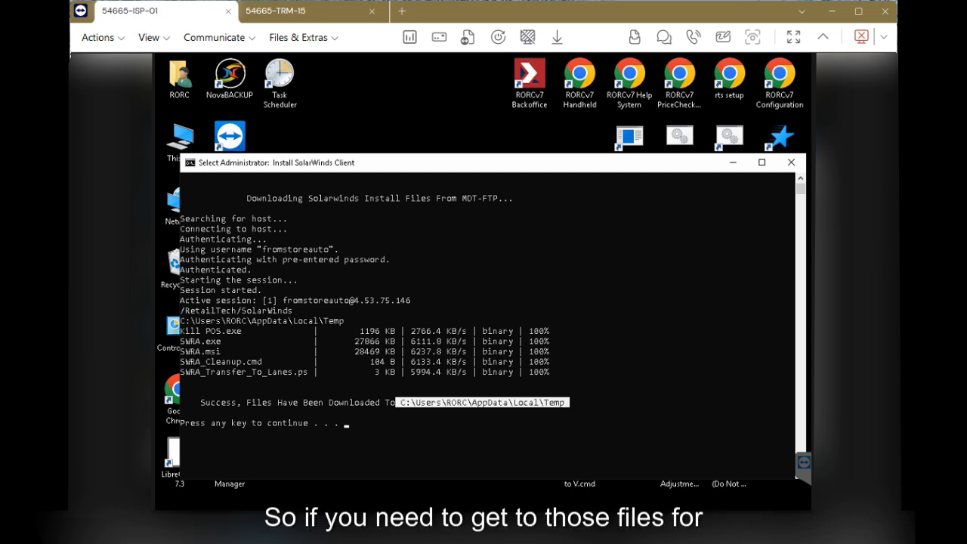
{"action": "key", "text": "super+x"}
{"action": "left_click", "coordinate": [201, 465]}
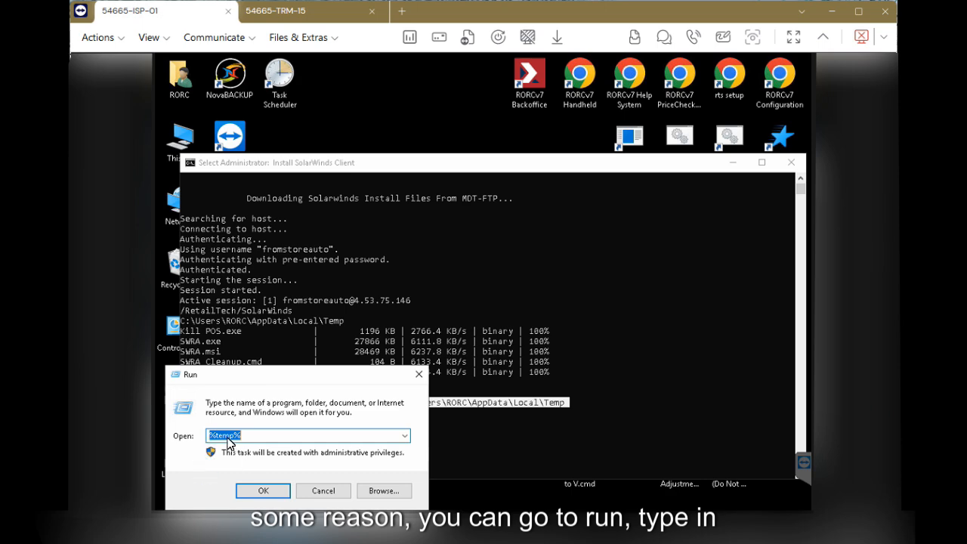
{"action": "left_click", "coordinate": [270, 492]}
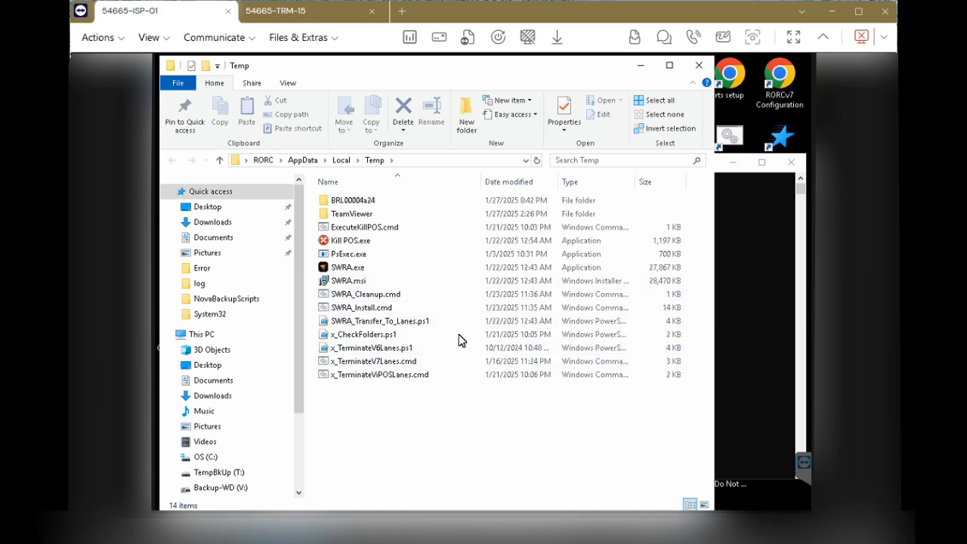
{"action": "left_click", "coordinate": [697, 68]}
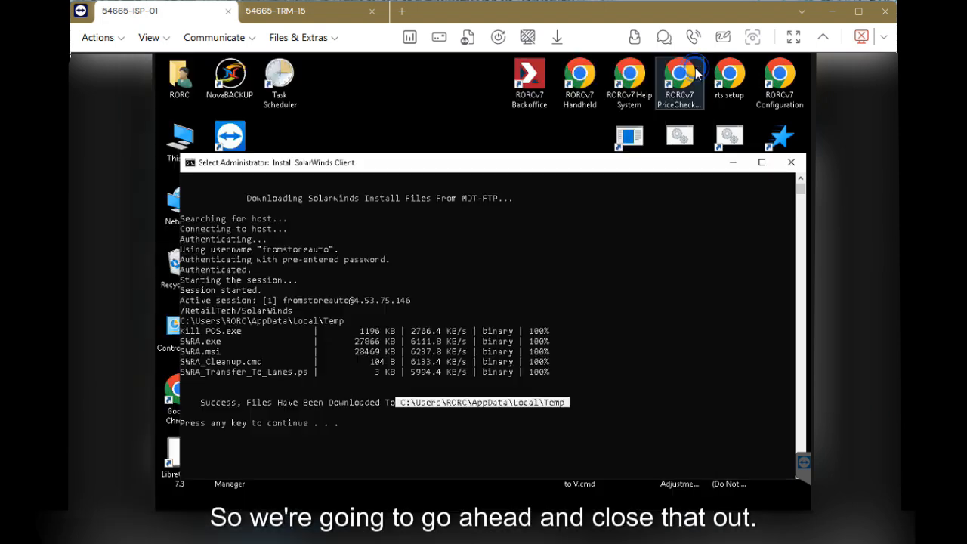
{"action": "left_click", "coordinate": [551, 288]}
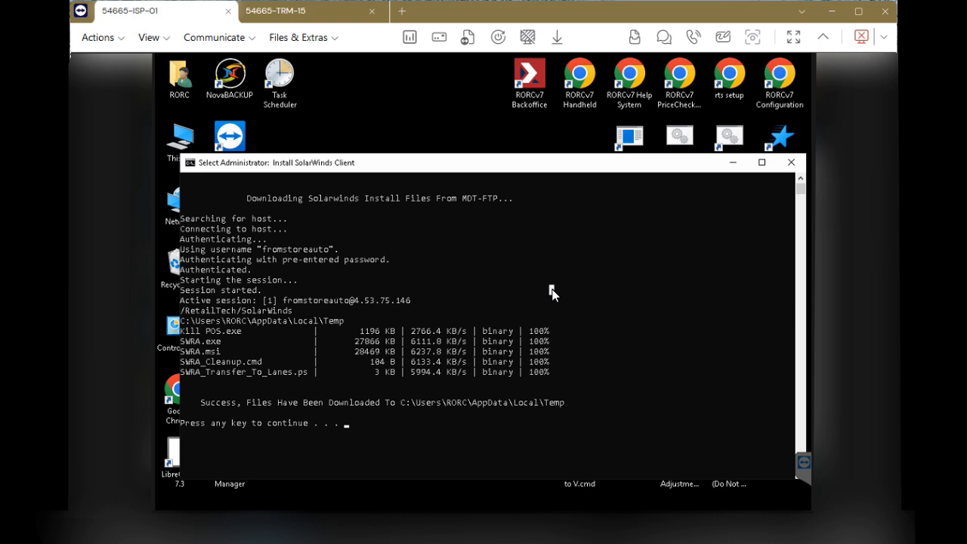
- Continue with the client installation on the server, check the service states, and return to the main menu with option M
{"action": "key", "text": "Return"}
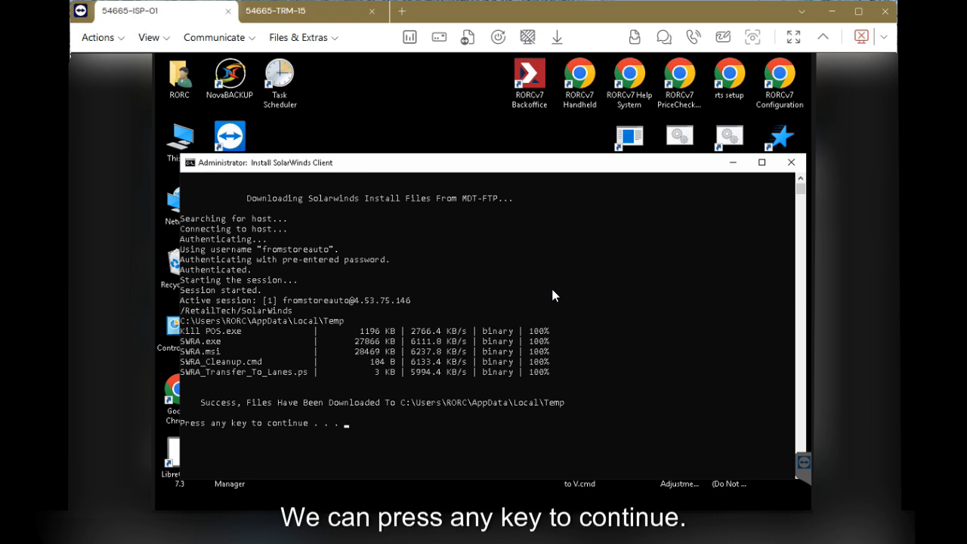
{"action": "key", "text": "Return"}
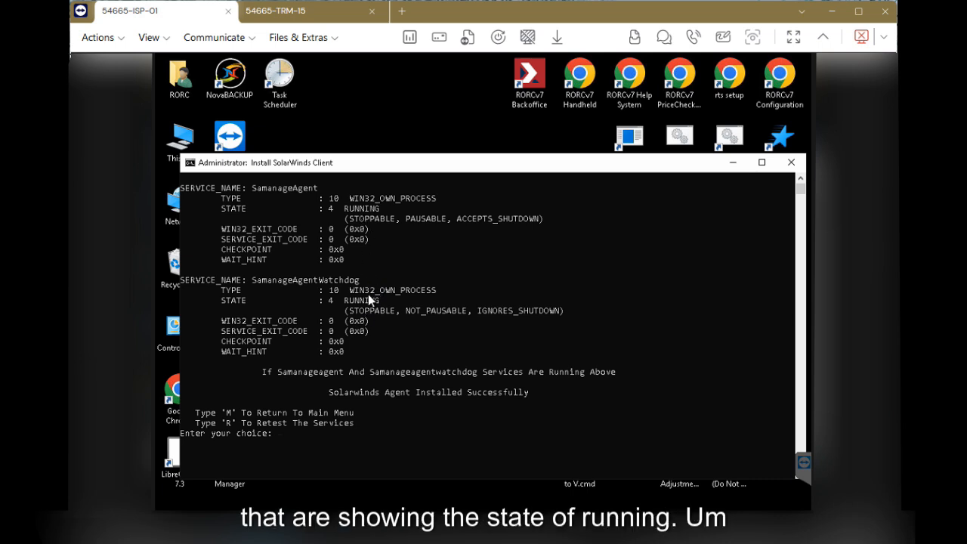
{"action": "left_click_drag", "start_coordinate": [381, 165], "coordinate": [386, 116]}
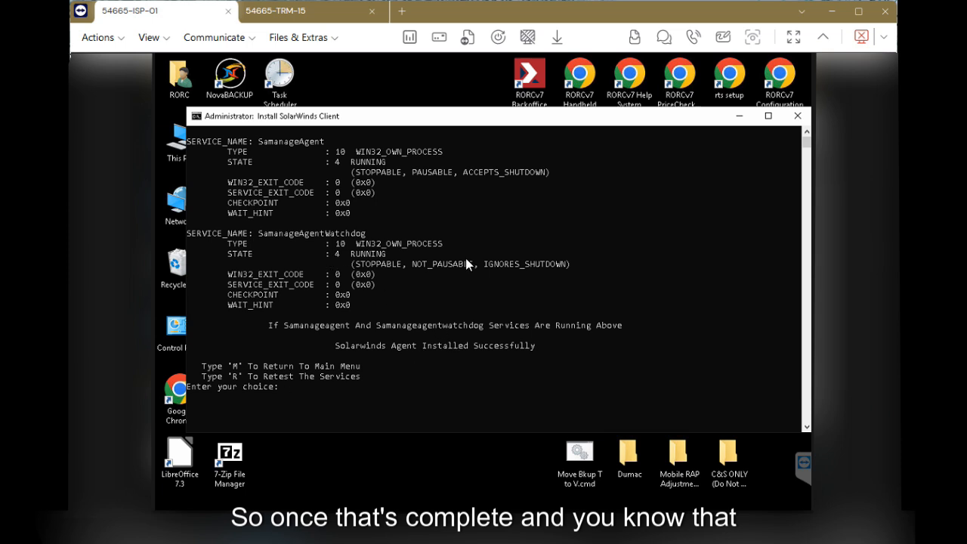
{"action": "left_click", "coordinate": [395, 380]}
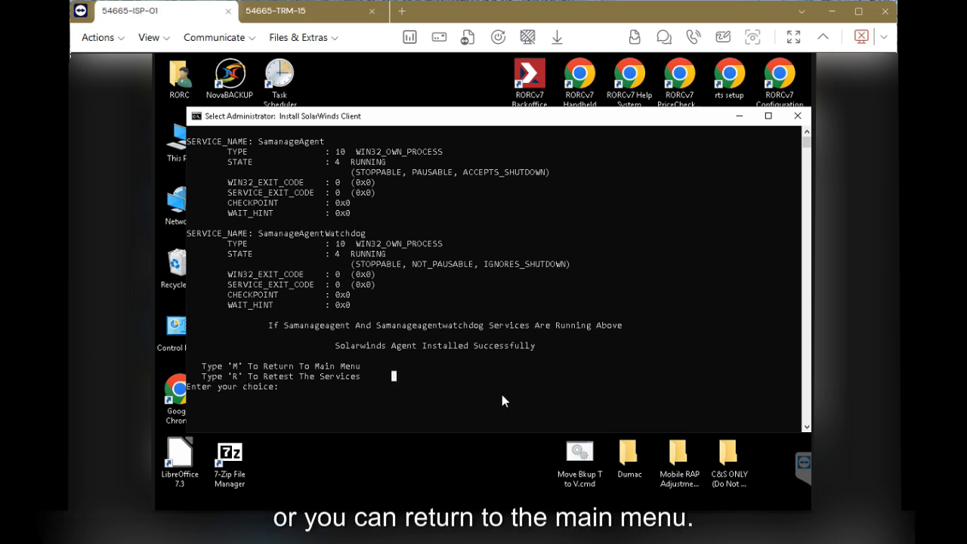
{"action": "type", "text": "m"}
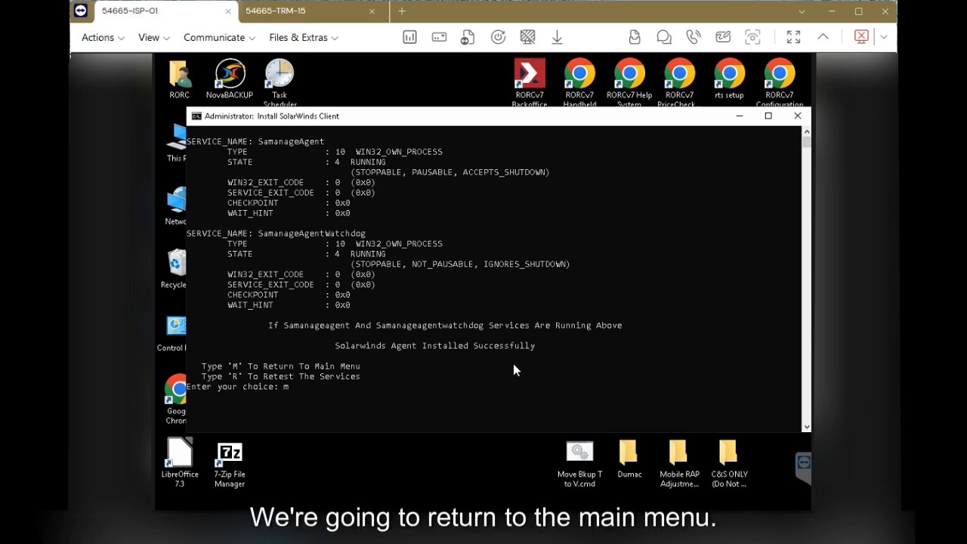
{"action": "key", "text": "Return"}
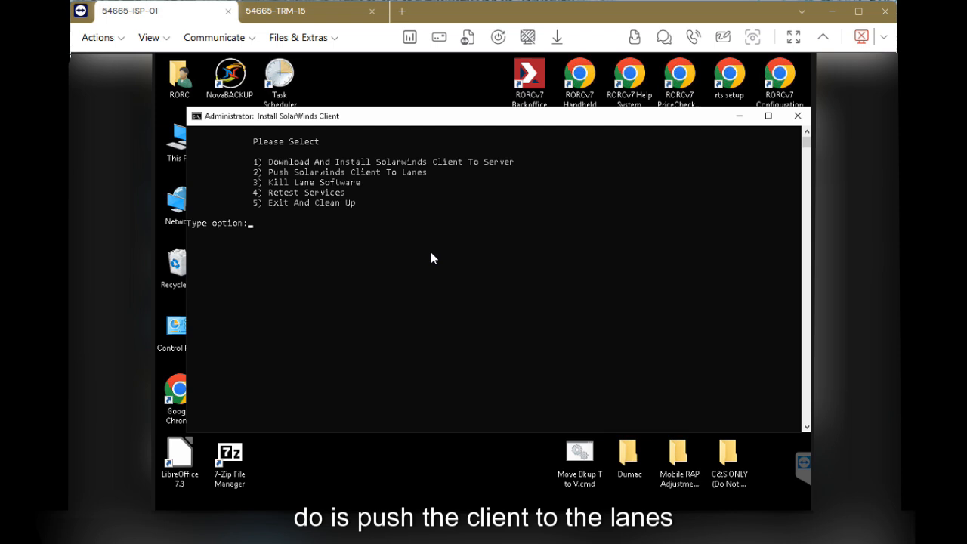
- Try to push the Solarwinds client to the lanes with option 2, starting octet .45 and 1 sequential IP address
{"action": "type", "text": "2"}
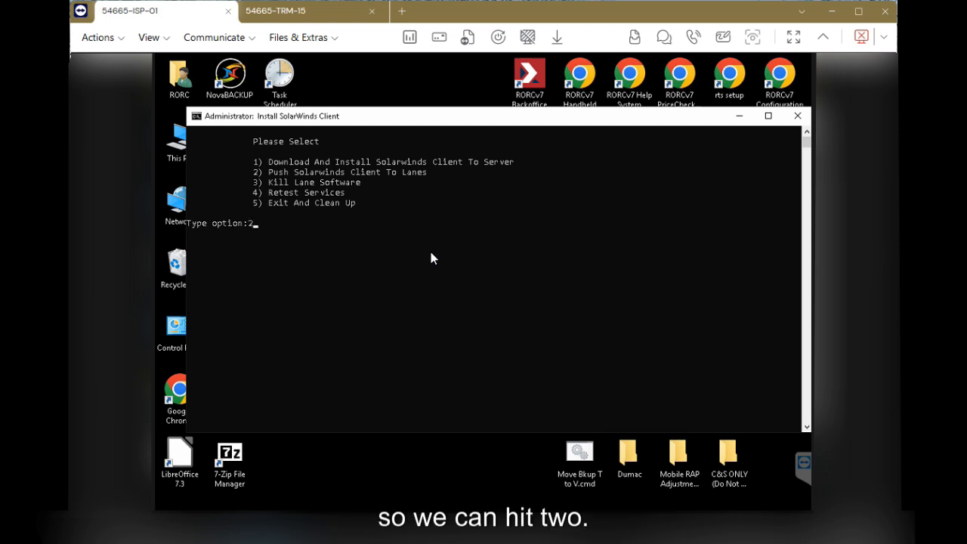
{"action": "key", "text": "Return"}
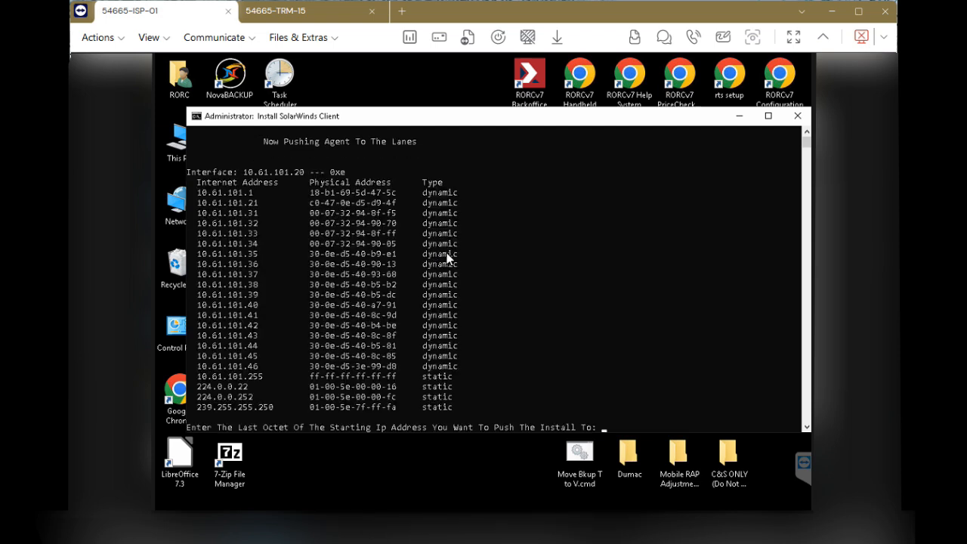
{"action": "scroll", "coordinate": [487, 322], "scroll_direction": "down", "scroll_amount": 1}
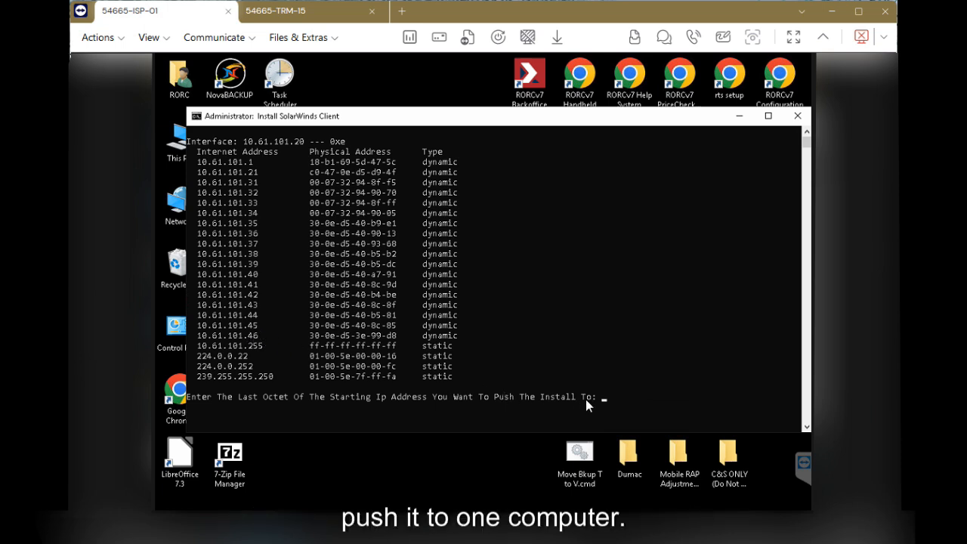
{"action": "left_click", "coordinate": [620, 399]}
{"action": "left_click", "coordinate": [620, 398]}
{"action": "left_click", "coordinate": [608, 399]}
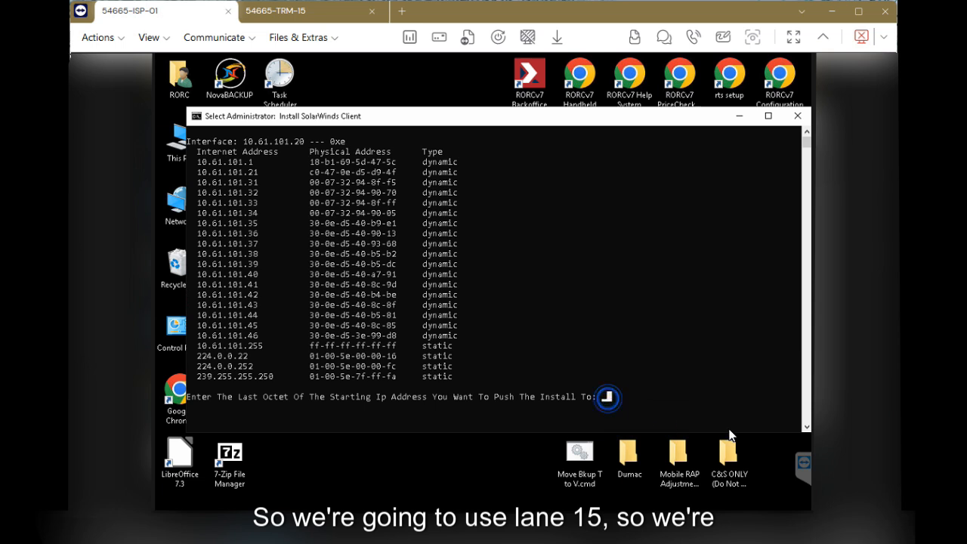
{"action": "key", "text": "Escape"}
{"action": "type", "text": ".45"}
{"action": "key", "text": "Return"}
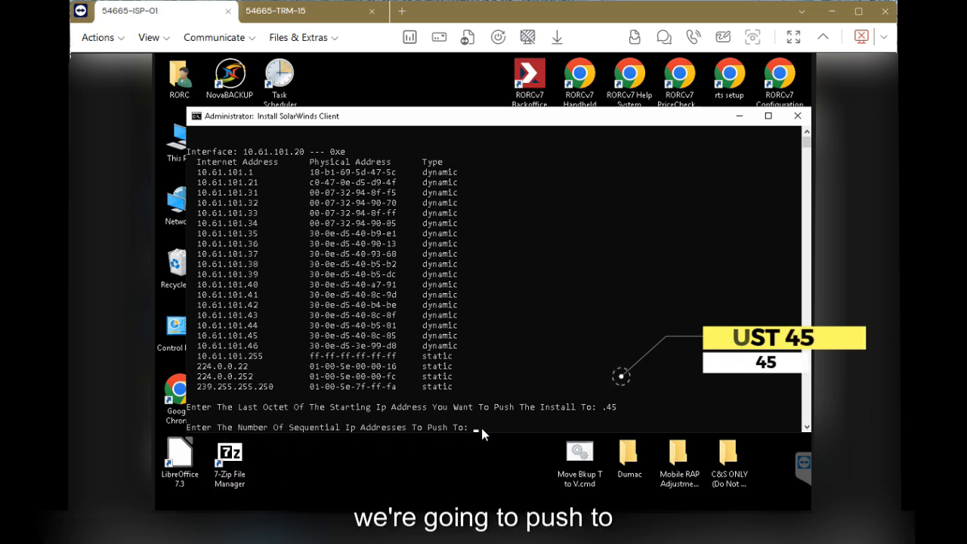
{"action": "type", "text": "1"}
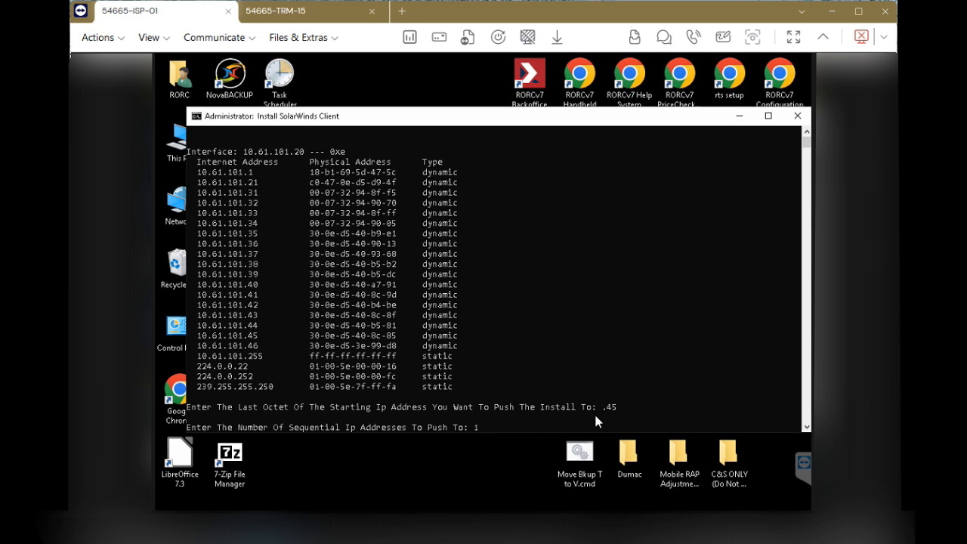
{"action": "key", "text": "Return"}
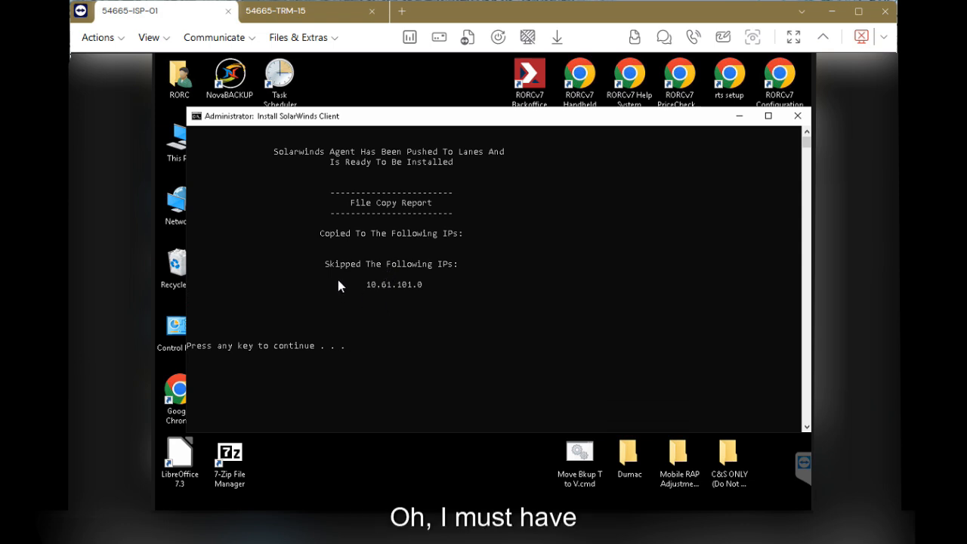
- Check the skipped IP address in the File Copy Report and return to the main menu
{"action": "left_click_drag", "start_coordinate": [362, 288], "coordinate": [434, 291]}
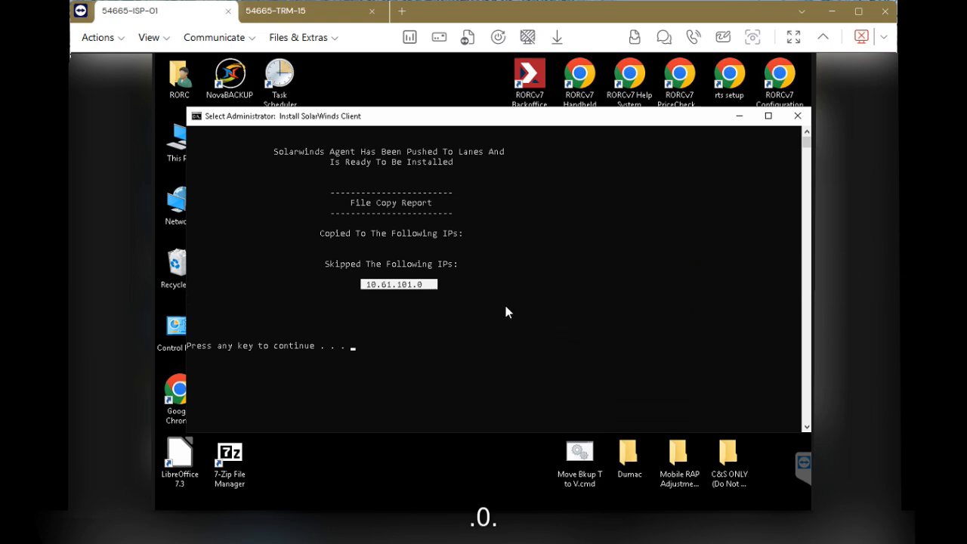
{"action": "left_click", "coordinate": [507, 215]}
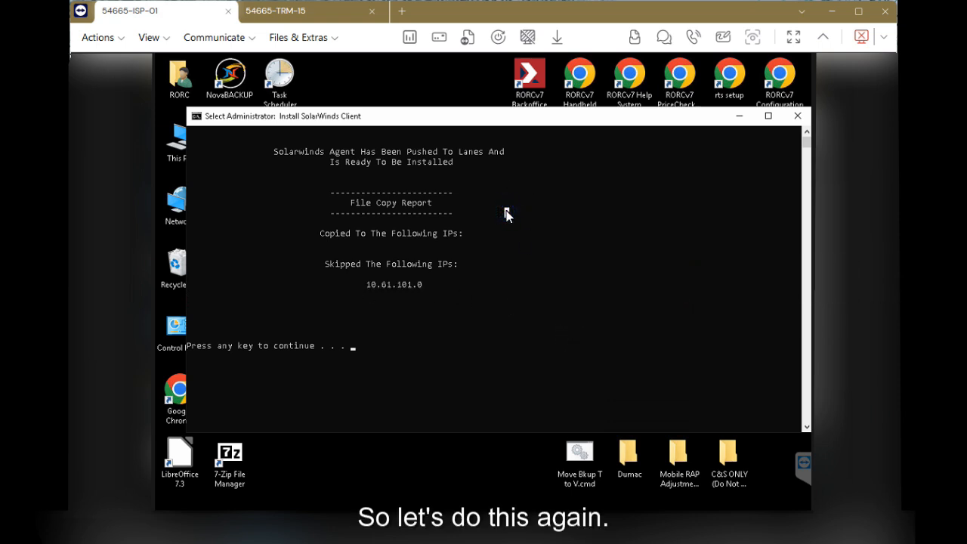
{"action": "key", "text": "Return"}
{"action": "key", "text": "Return"}
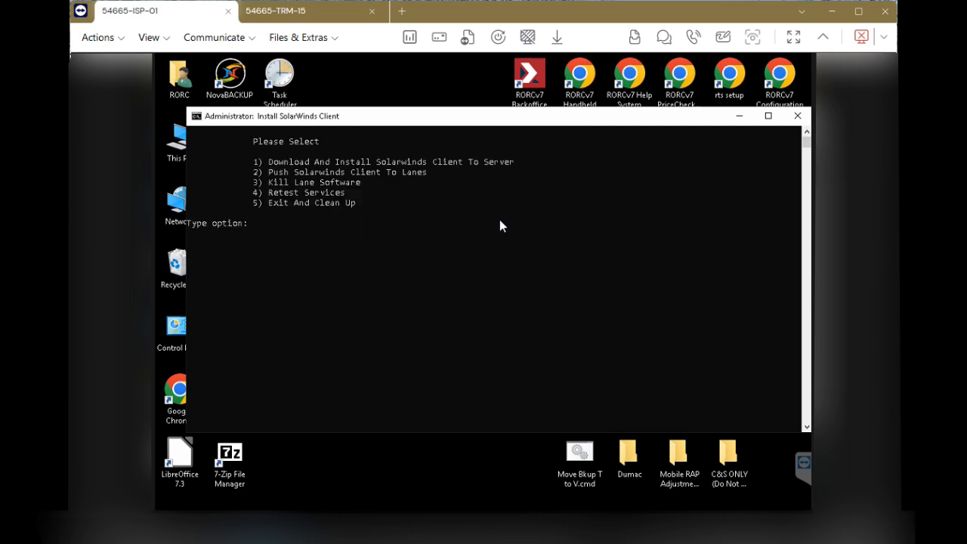
- Push the Solarwinds client to the lanes with option 2, starting octet 45 and 1 sequential IP address, and return to the main menu
{"action": "type", "text": "2"}
{"action": "key", "text": "Return"}
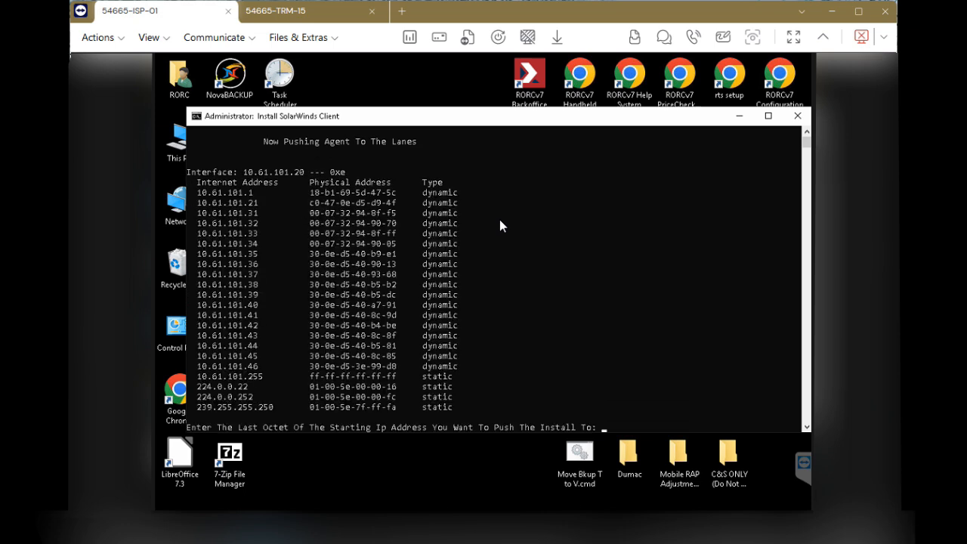
{"action": "type", "text": "45"}
{"action": "key", "text": "Return"}
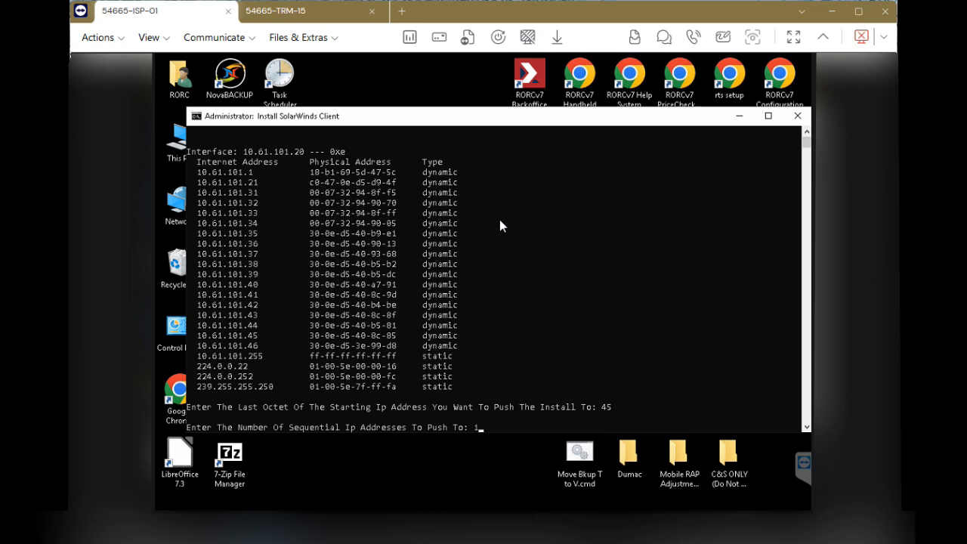
{"action": "key", "text": "Return"}
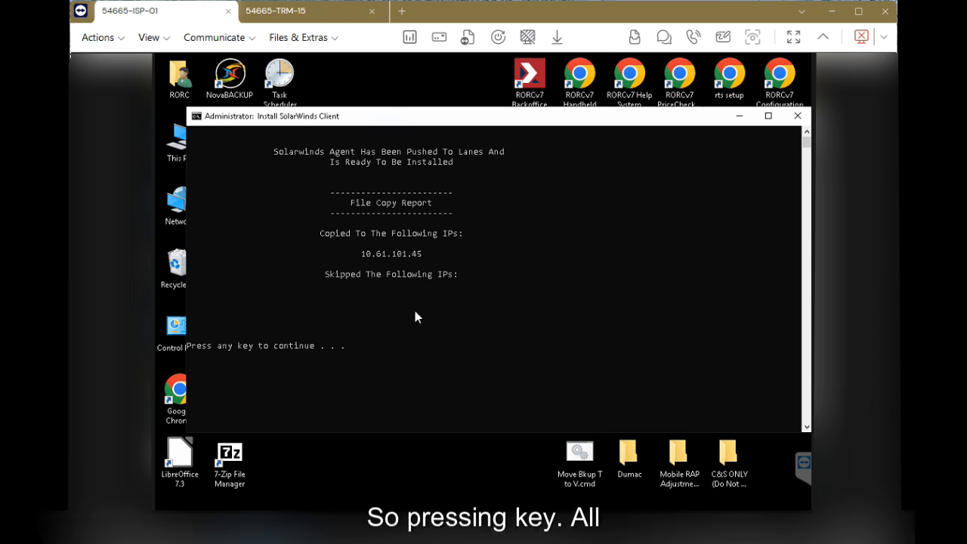
{"action": "key", "text": "Return"}
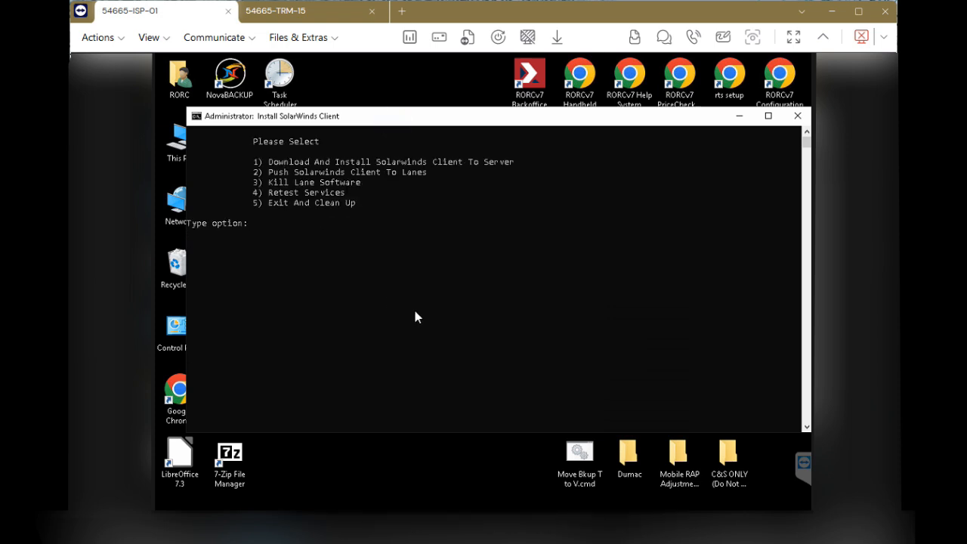
- Check in the 54665-TRM-15 session whether the point of sale is running, and return to the installer in 54665-ISP-01
{"action": "left_click", "coordinate": [298, 13]}
{"action": "left_click", "coordinate": [643, 463]}
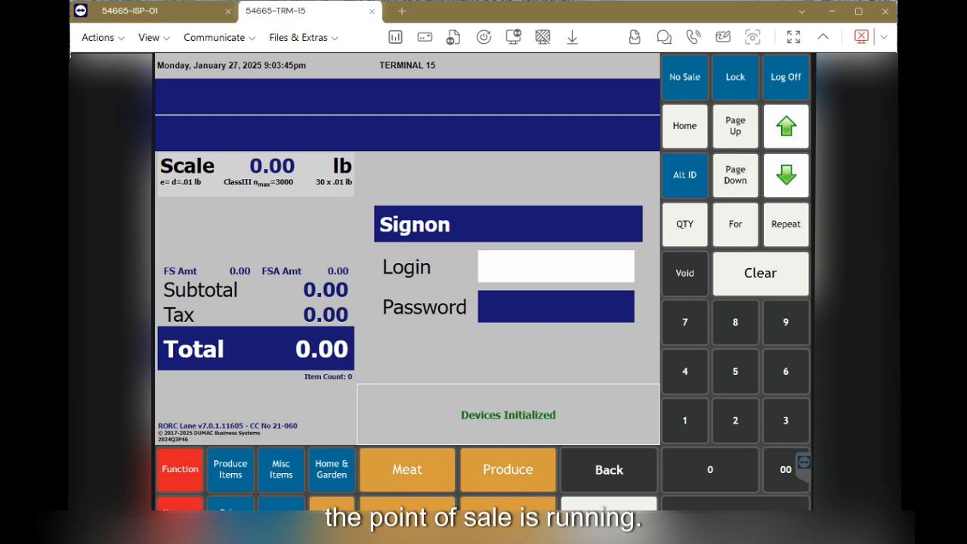
{"action": "left_click", "coordinate": [175, 12]}
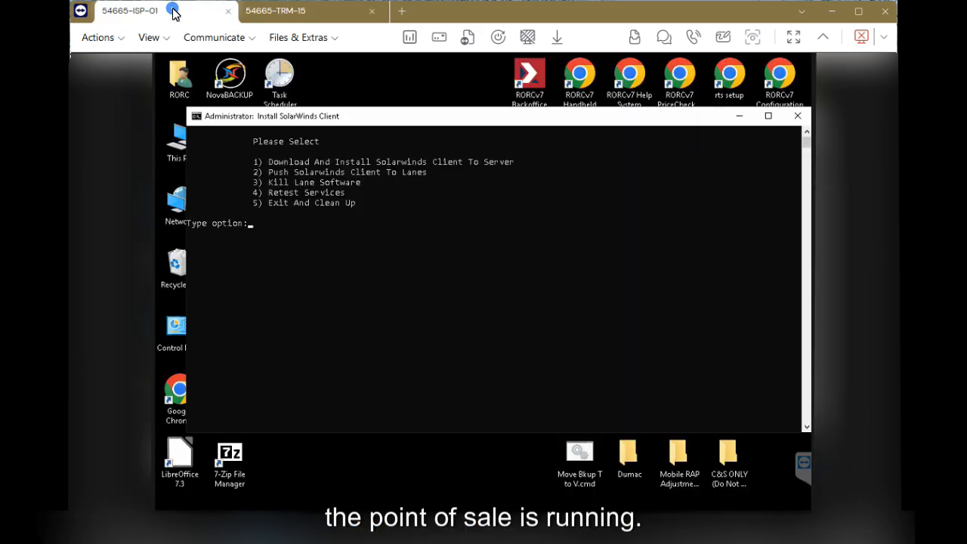
{"action": "left_click", "coordinate": [466, 216]}
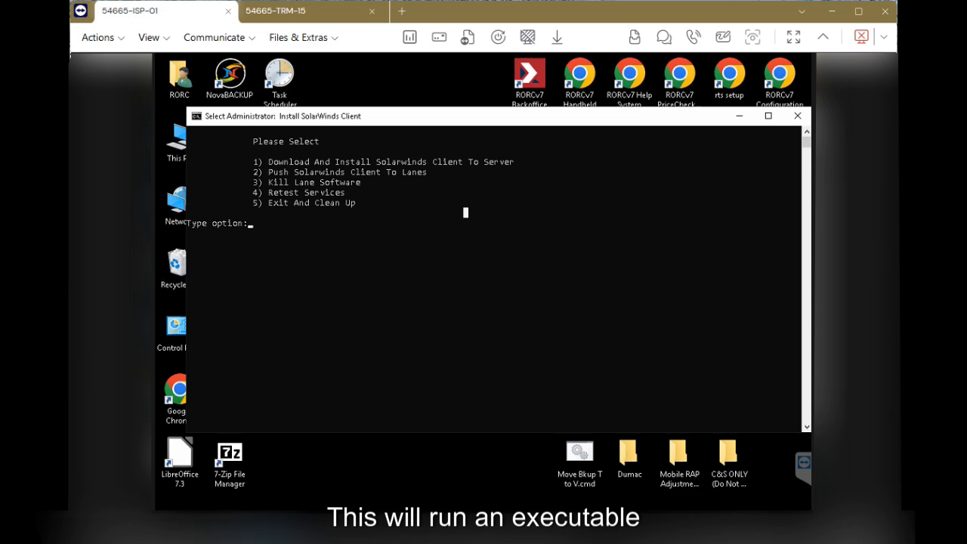
- Open the %temp% folder through Run to view the installer's executables
{"action": "key", "text": "super+x"}
{"action": "left_click", "coordinate": [202, 464]}
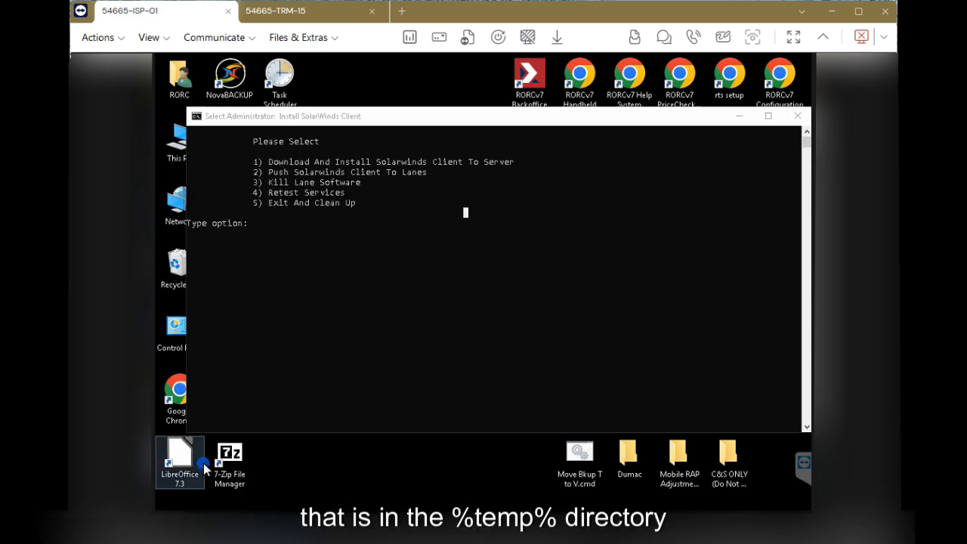
{"action": "left_click", "coordinate": [263, 492]}
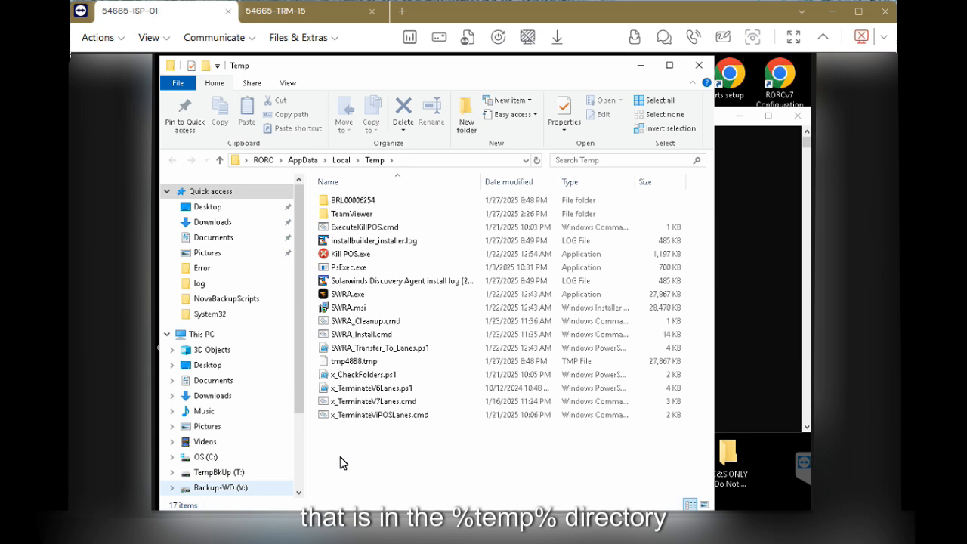
- Minimize the Temp folder and kill the lane software with option 3, last octet 45 and 1 sequential IP address
{"action": "left_click", "coordinate": [354, 254]}
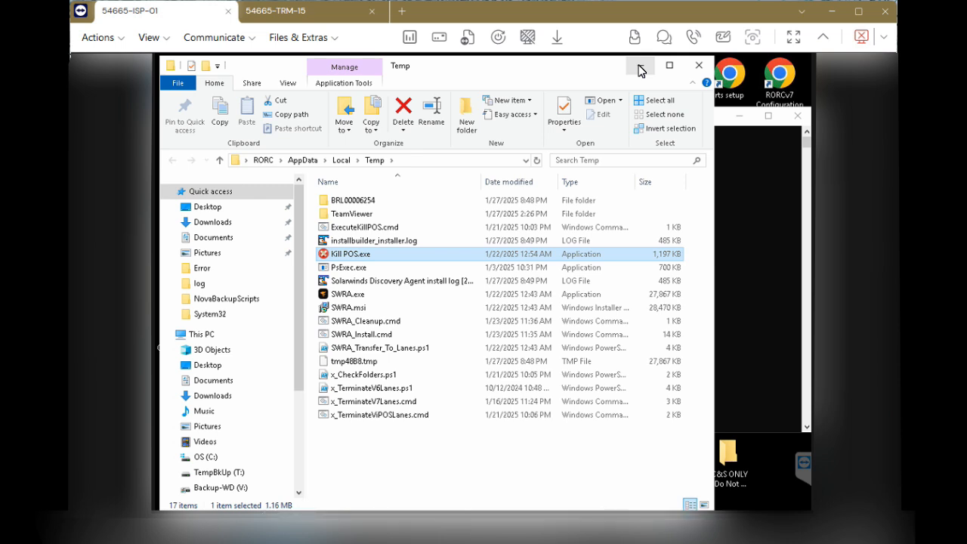
{"action": "left_click", "coordinate": [639, 70]}
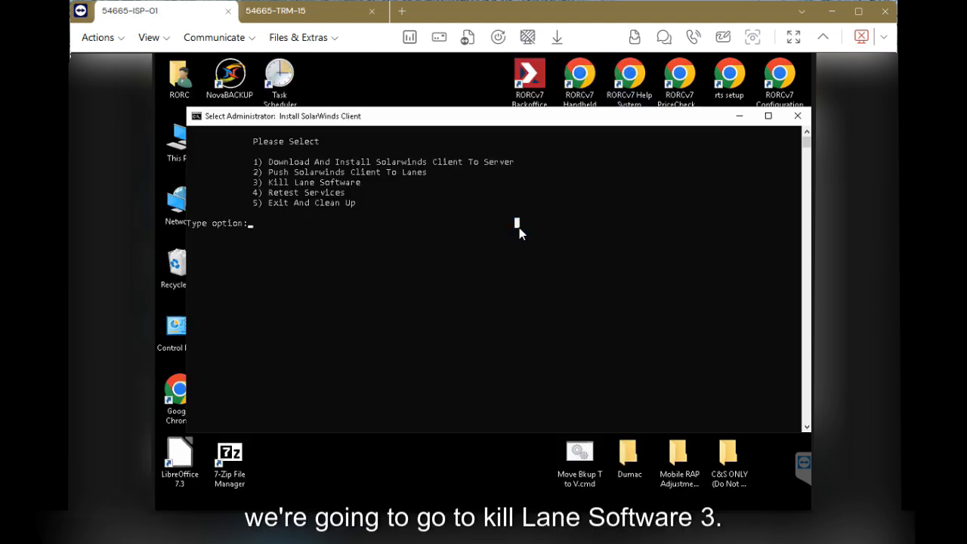
{"action": "type", "text": "3"}
{"action": "key", "text": "Return"}
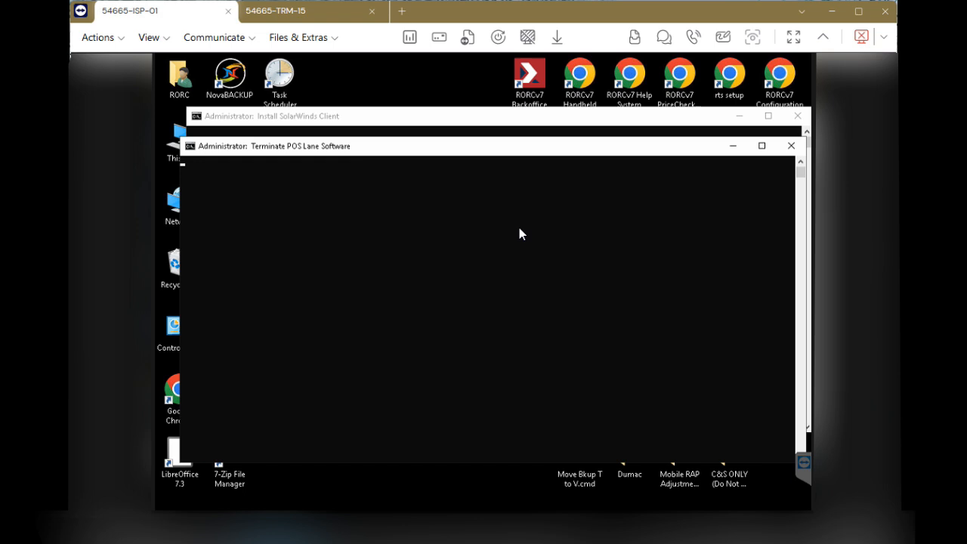
{"action": "scroll", "coordinate": [526, 245], "scroll_direction": "down", "scroll_amount": 1}
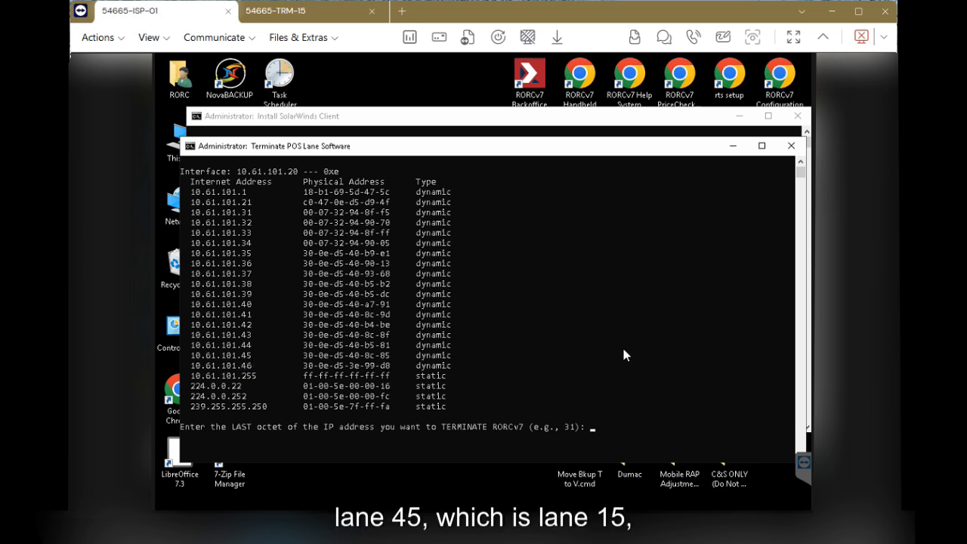
{"action": "type", "text": "45"}
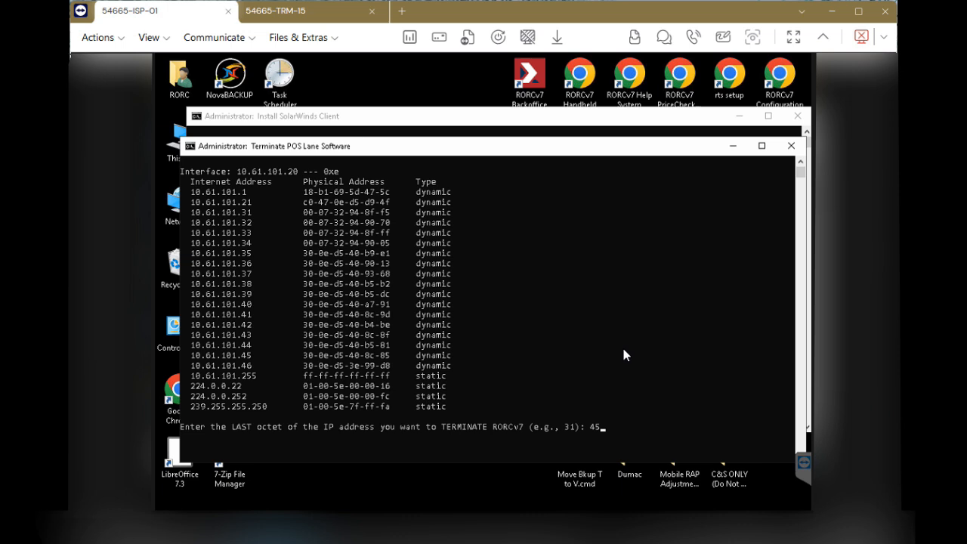
{"action": "key", "text": "Return"}
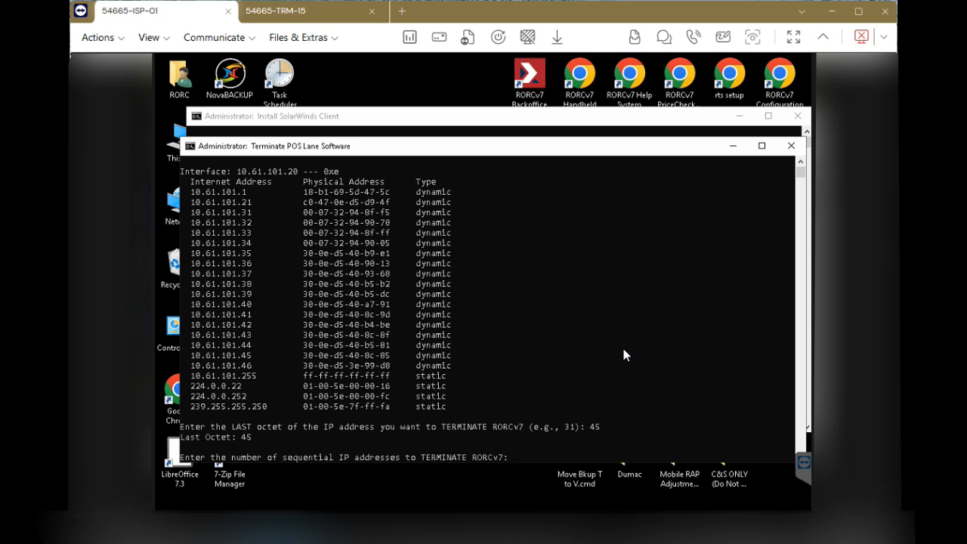
{"action": "type", "text": "1"}
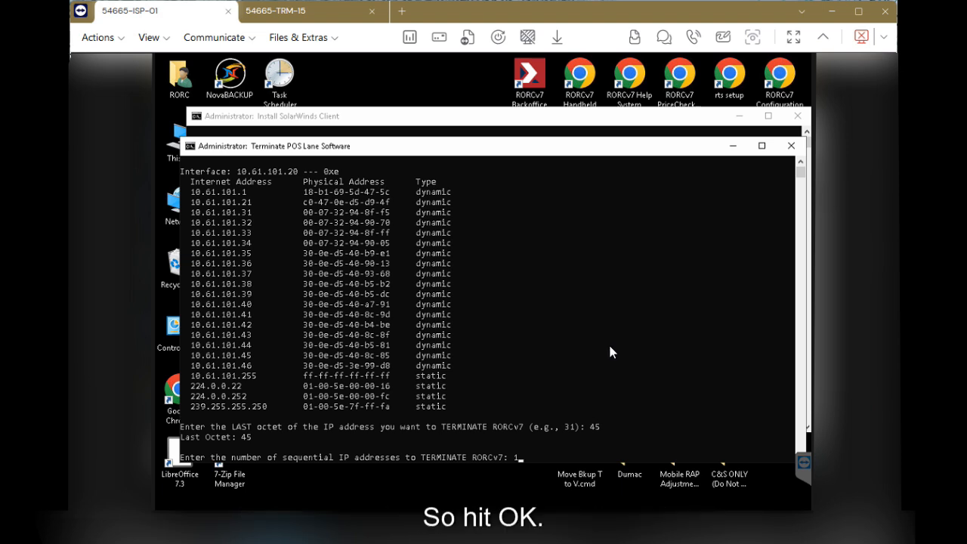
{"action": "key", "text": "Return"}
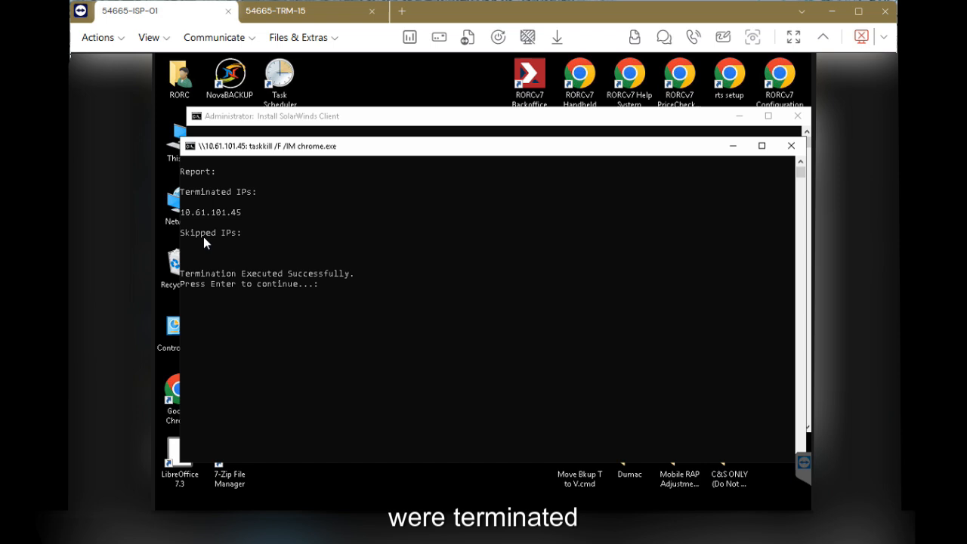
- Check in the 54665-TRM-15 session whether the lane software has closed, and return to the termination report in 54665-ISP-01
{"action": "left_click", "coordinate": [324, 18]}
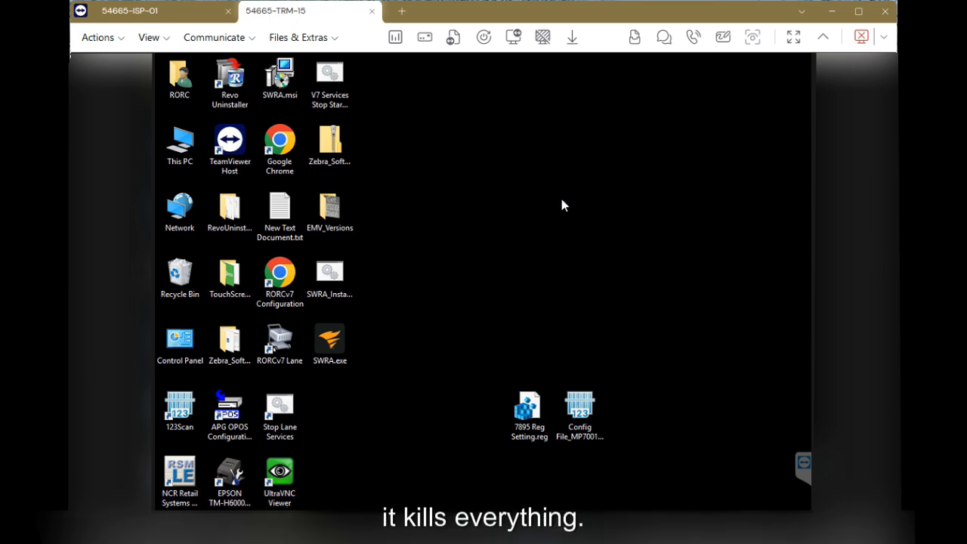
{"action": "left_click", "coordinate": [193, 11]}
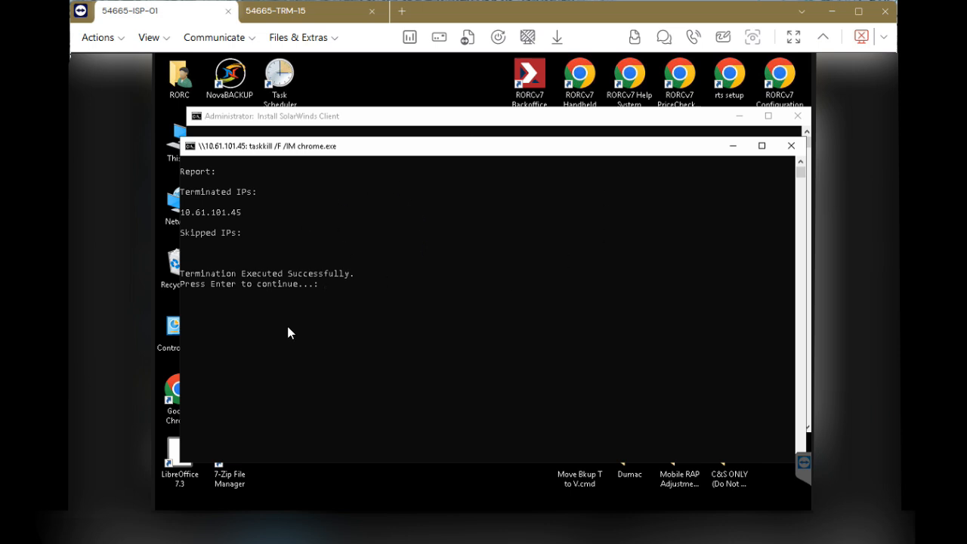
- Reopen the %temp% folder through Run to look at PsExec.exe, and close the folder
{"action": "right_click", "coordinate": [175, 533]}
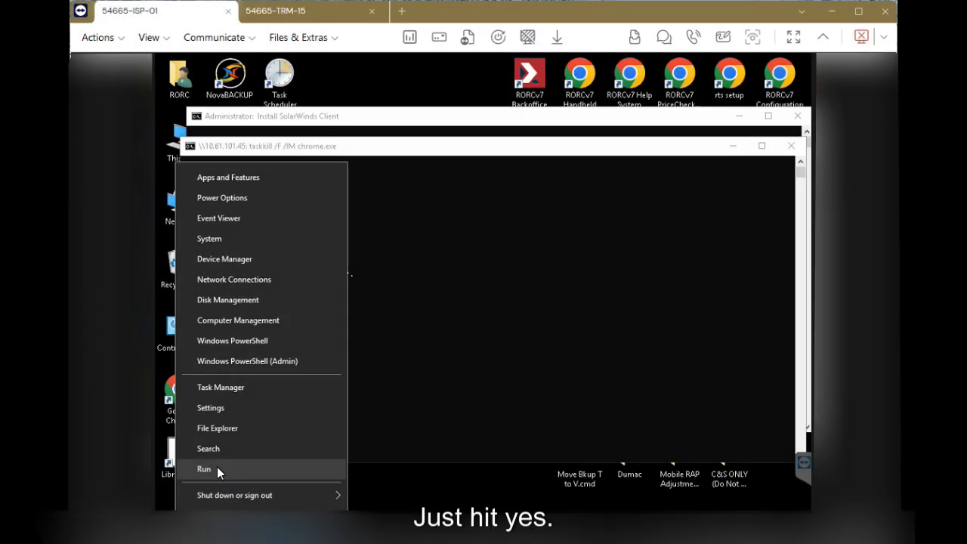
{"action": "left_click", "coordinate": [217, 469]}
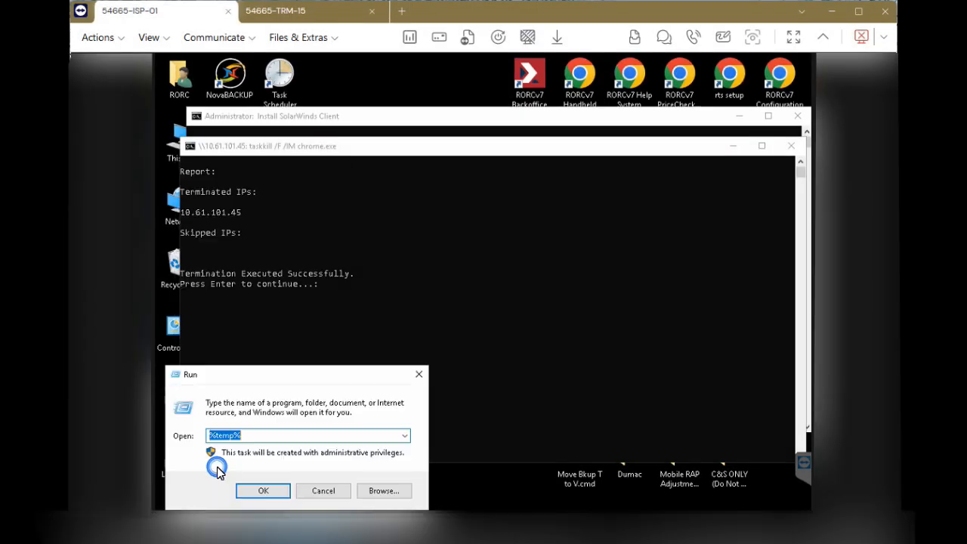
{"action": "left_click", "coordinate": [254, 489]}
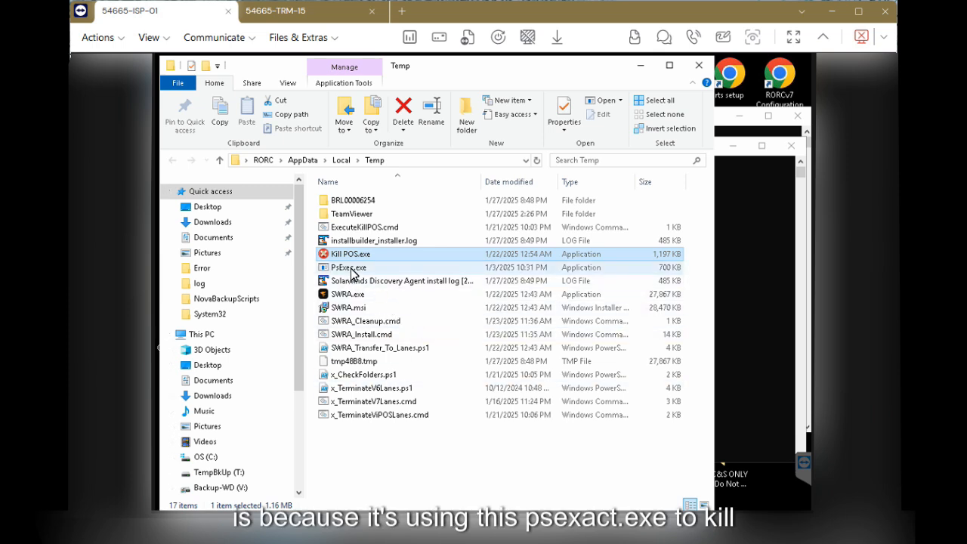
{"action": "mouse_move", "coordinate": [357, 274]}
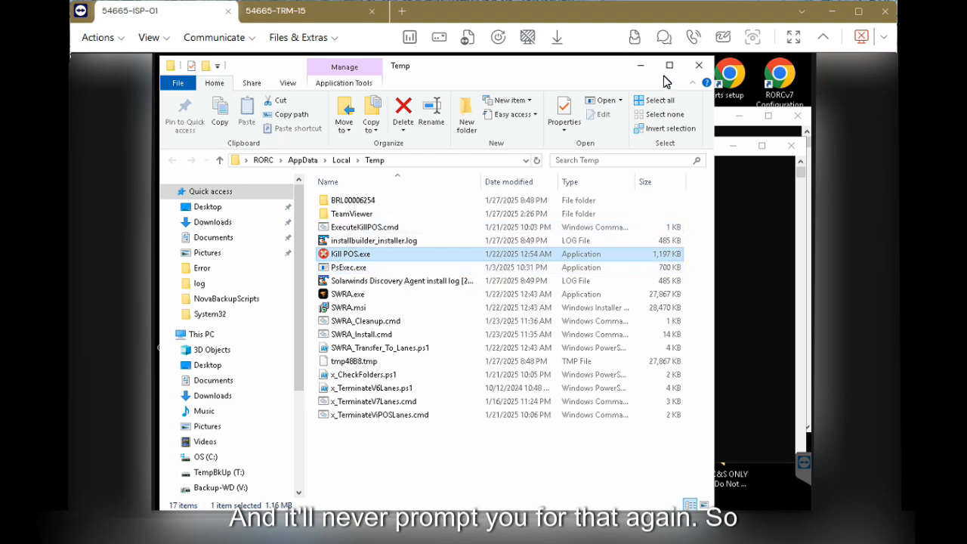
{"action": "left_click", "coordinate": [698, 66]}
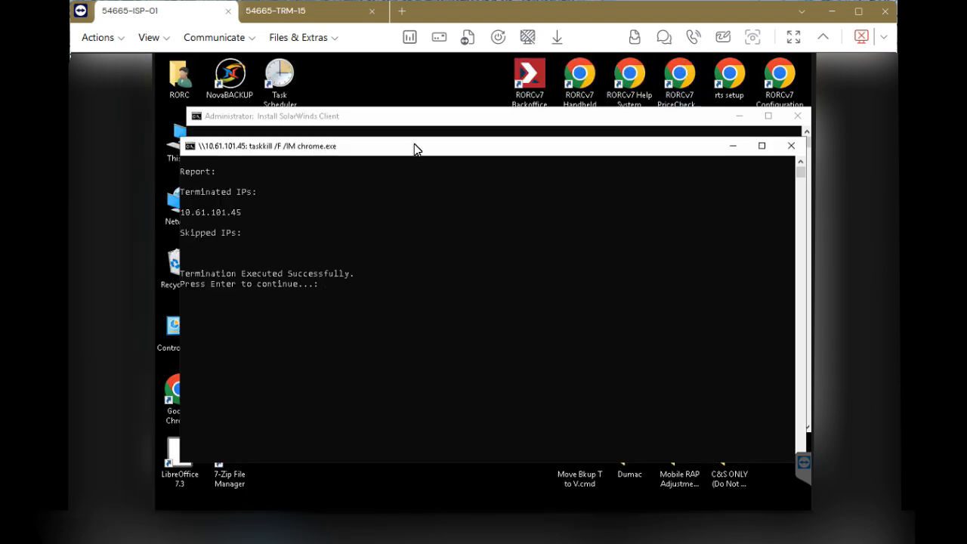
- Dismiss the termination report and group SWRA_Install.cmd, SWRA.msi and SWRA.exe side by side in the empty area of the 54665-TRM-15 desktop
{"action": "left_click", "coordinate": [414, 146]}
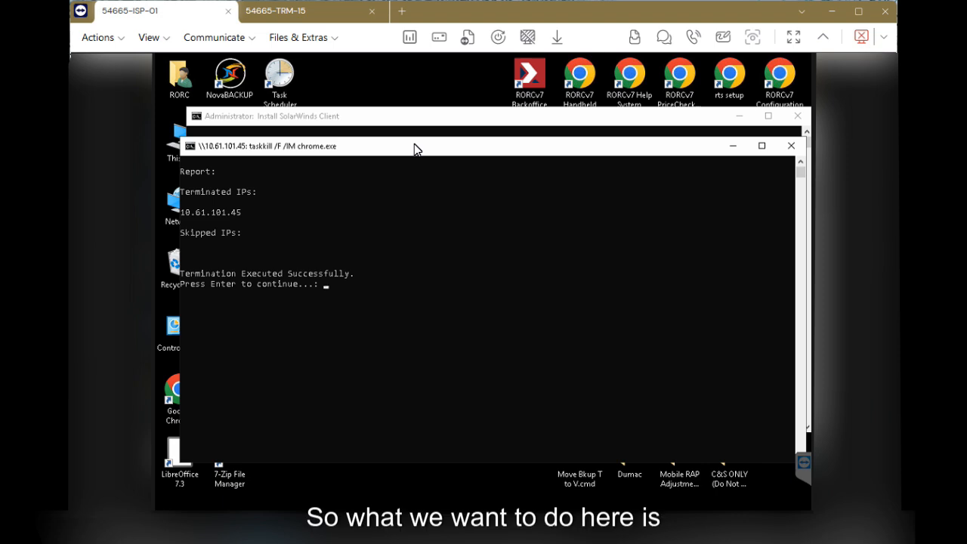
{"action": "key", "text": "Return"}
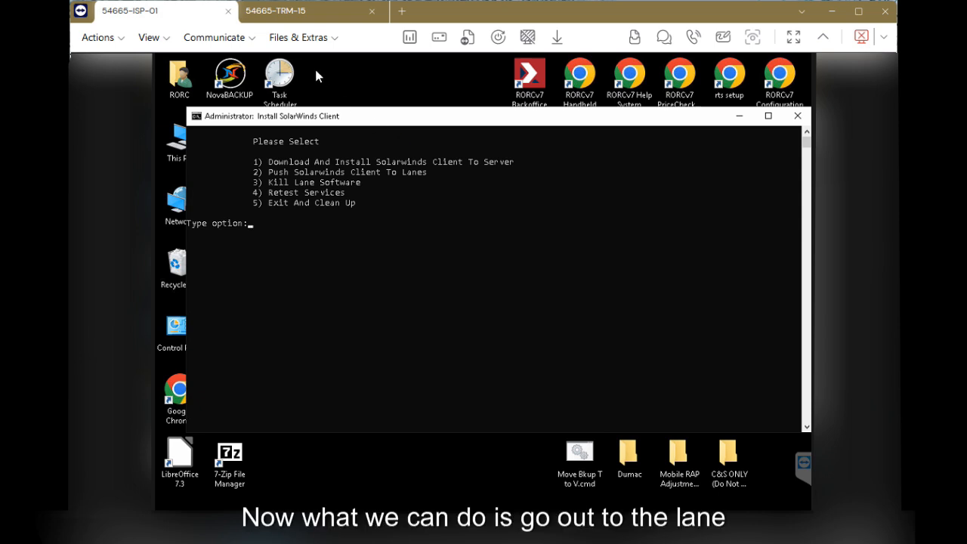
{"action": "left_click", "coordinate": [302, 11]}
{"action": "left_click_drag", "start_coordinate": [280, 75], "coordinate": [656, 188]}
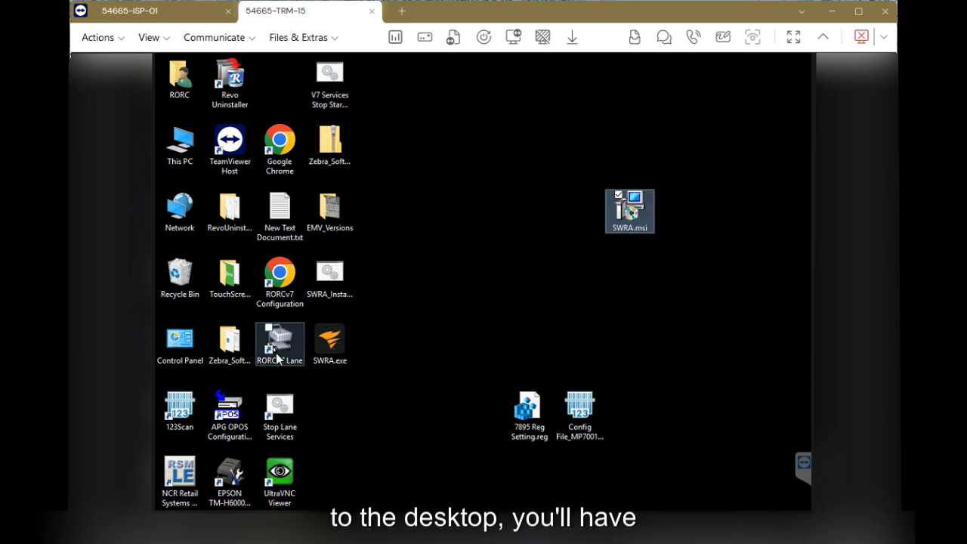
{"action": "left_click_drag", "start_coordinate": [329, 276], "coordinate": [578, 206]}
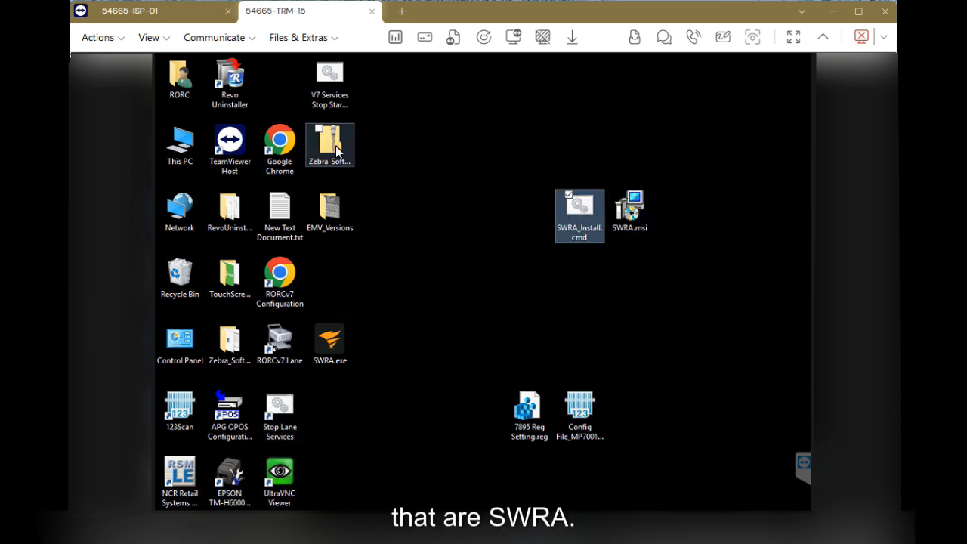
{"action": "left_click_drag", "start_coordinate": [350, 345], "coordinate": [686, 213]}
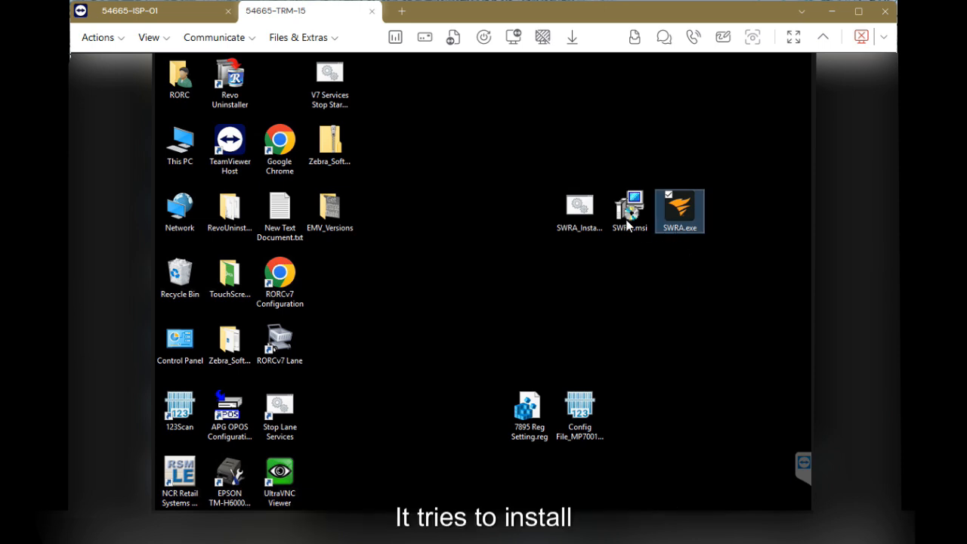
{"action": "mouse_move", "coordinate": [625, 217]}
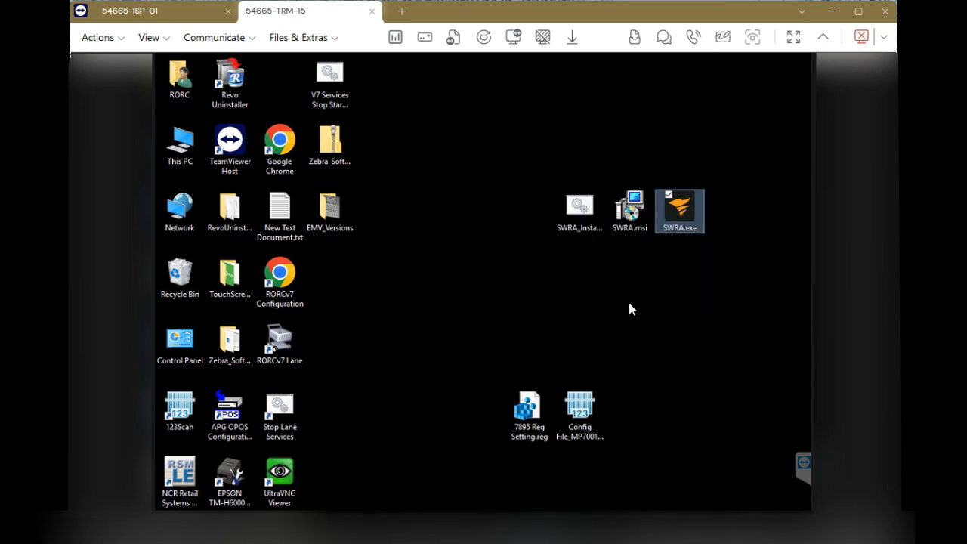
{"action": "mouse_move", "coordinate": [628, 236]}
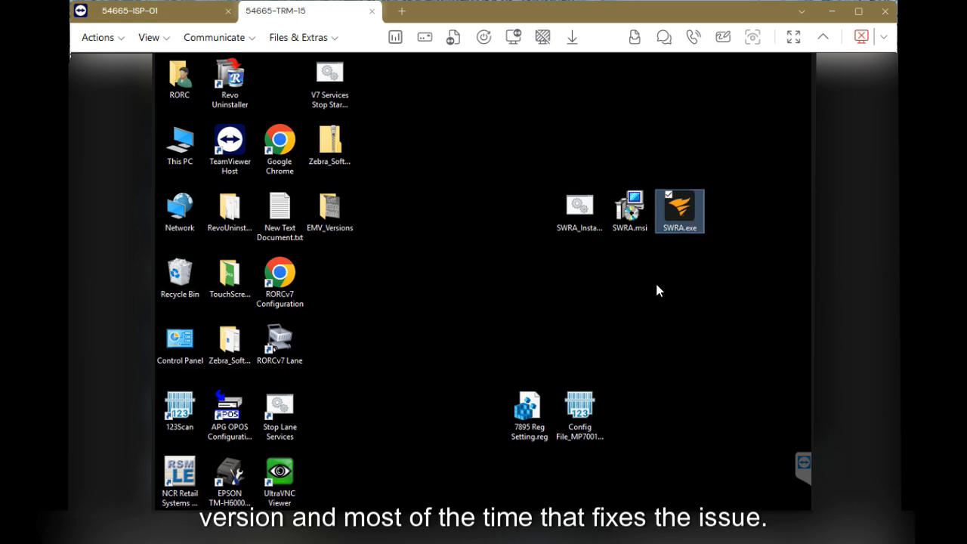
- Run SWRA_Install.cmd on the lane, verify the computer name 54665-TRM-15 and continue with the installation
{"action": "double_click", "coordinate": [577, 210]}
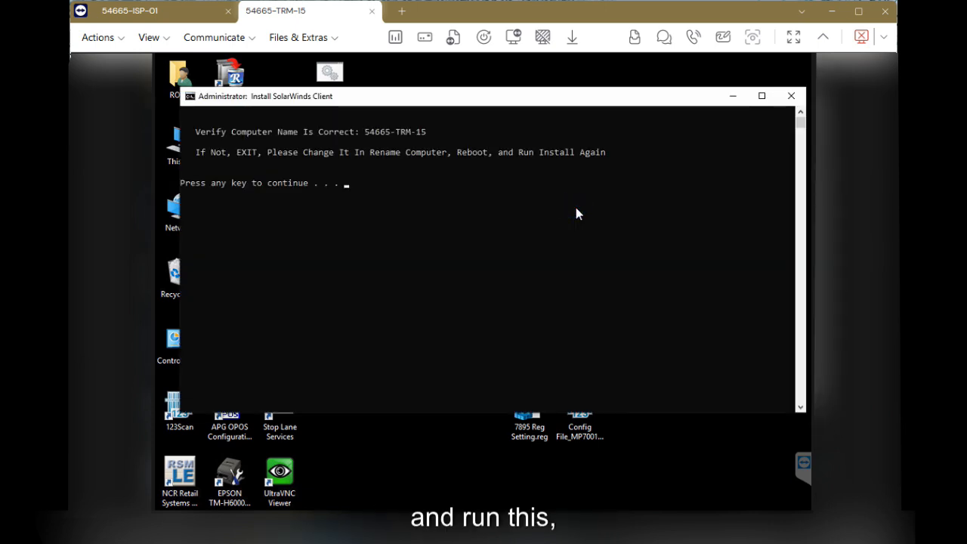
{"action": "left_click_drag", "start_coordinate": [354, 133], "coordinate": [454, 133]}
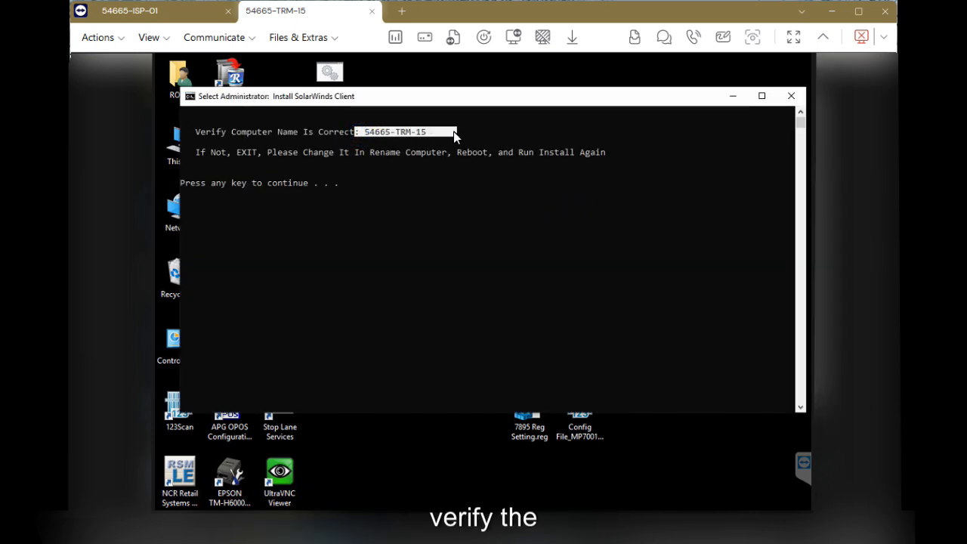
{"action": "left_click", "coordinate": [417, 238]}
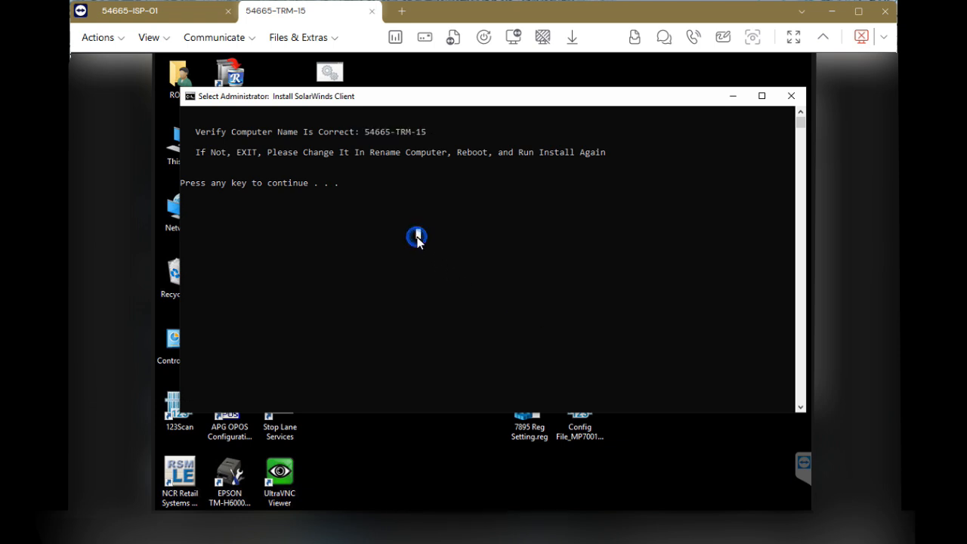
{"action": "key", "text": "Escape"}
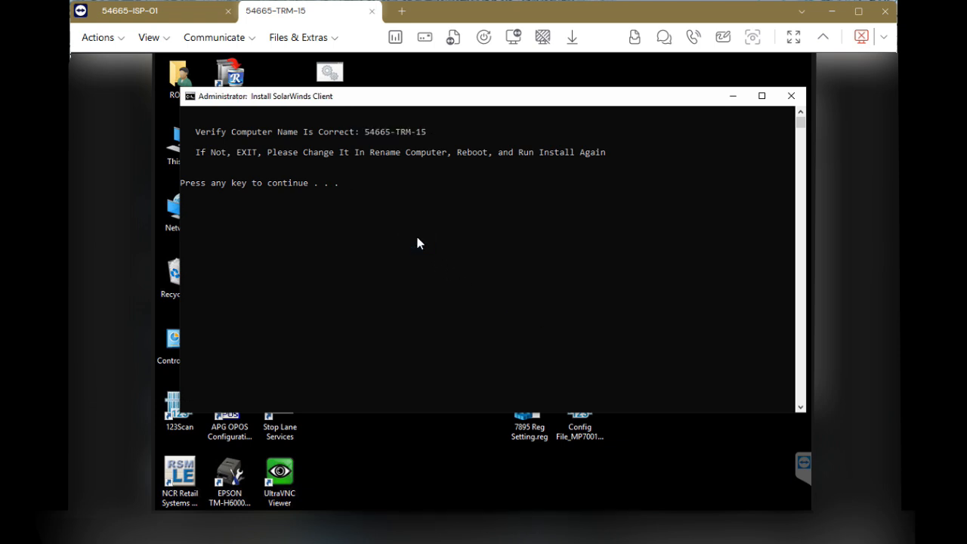
{"action": "key", "text": "Return"}
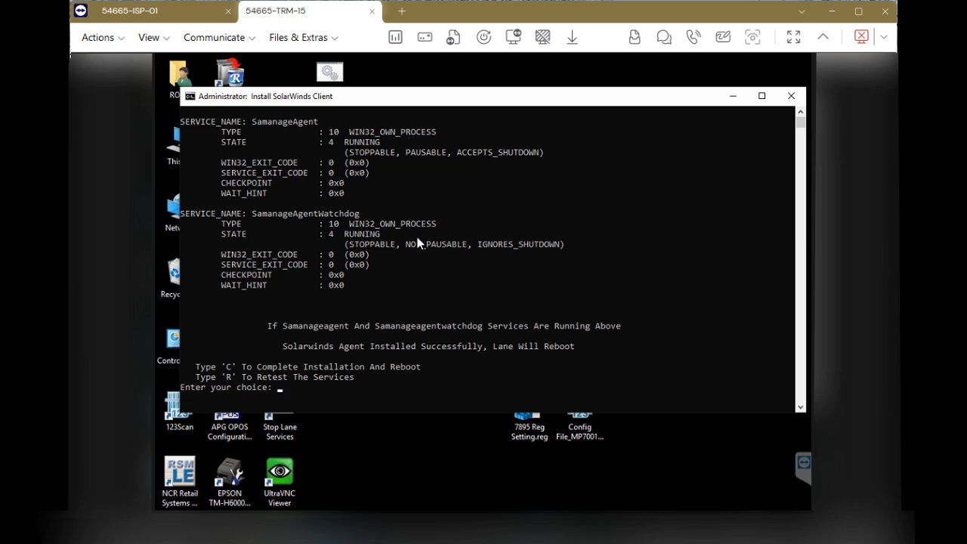
- Retest the lane's agent services with choice R, and complete the installation and reboot with choice C
{"action": "type", "text": "r"}
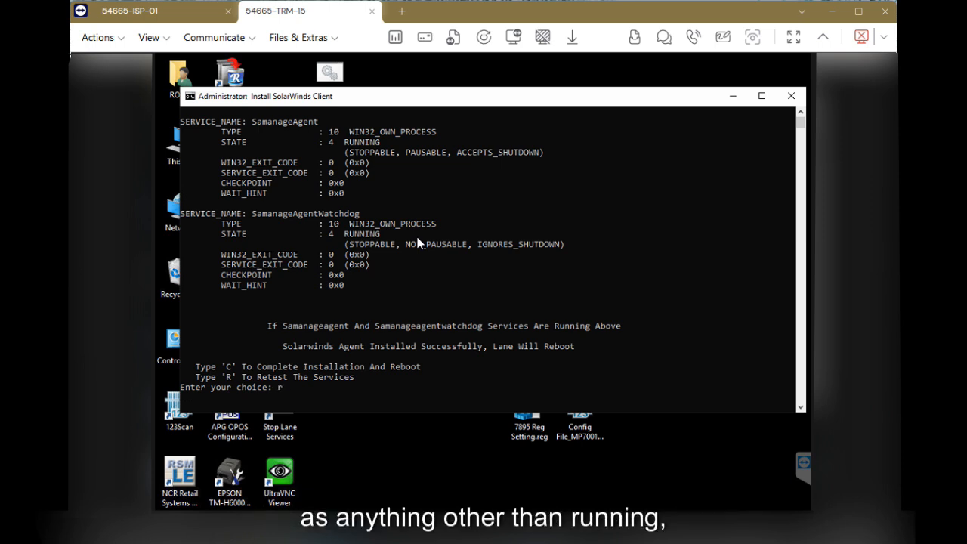
{"action": "key", "text": "Return"}
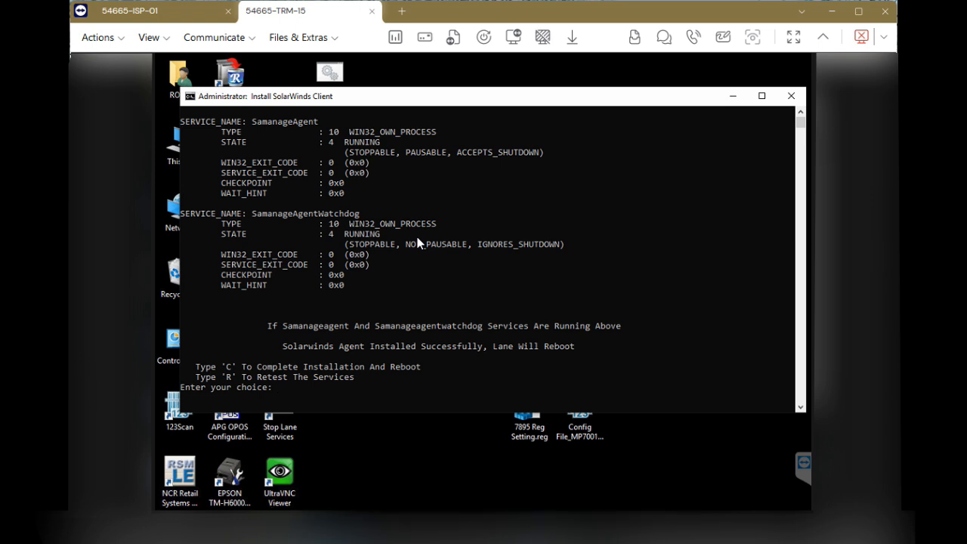
{"action": "type", "text": "c"}
{"action": "key", "text": "Return"}
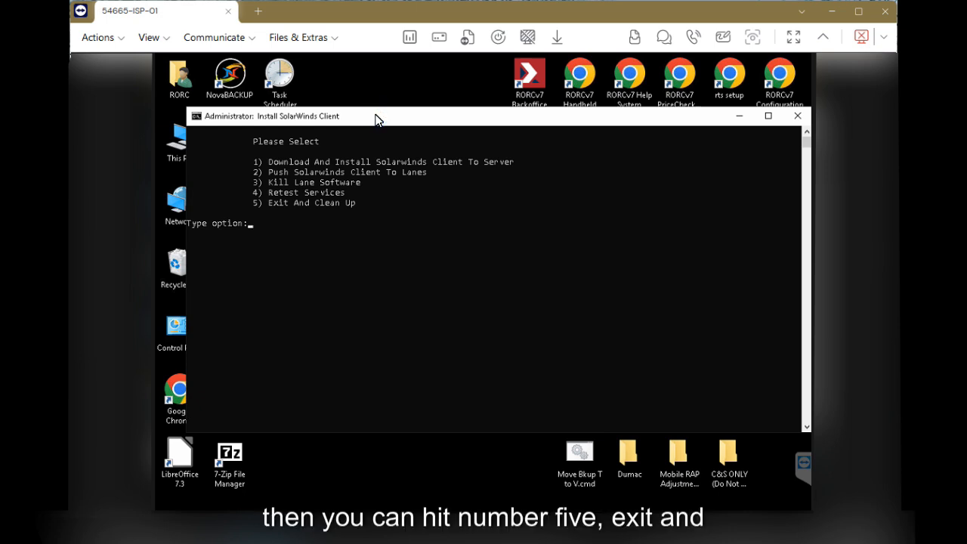
- Exit and clean up the installer in the 54665-ISP-01 session with option 5
{"action": "type", "text": "5"}
{"action": "key", "text": "Return"}
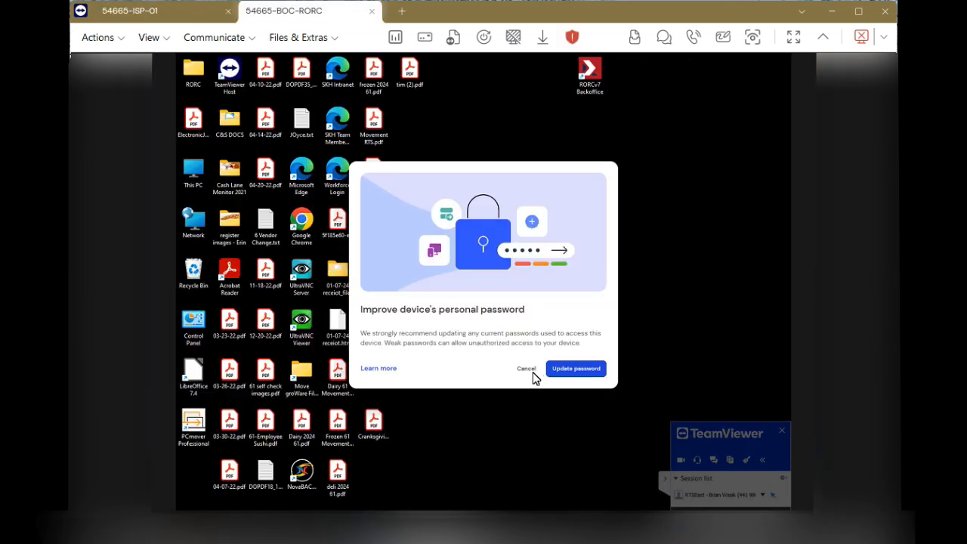
- Decline the password update in the 54665-BOC-RORC session, paste Solarwinds Agent Installer.exe onto an empty area of its desktop and run it
{"action": "left_click", "coordinate": [532, 375]}
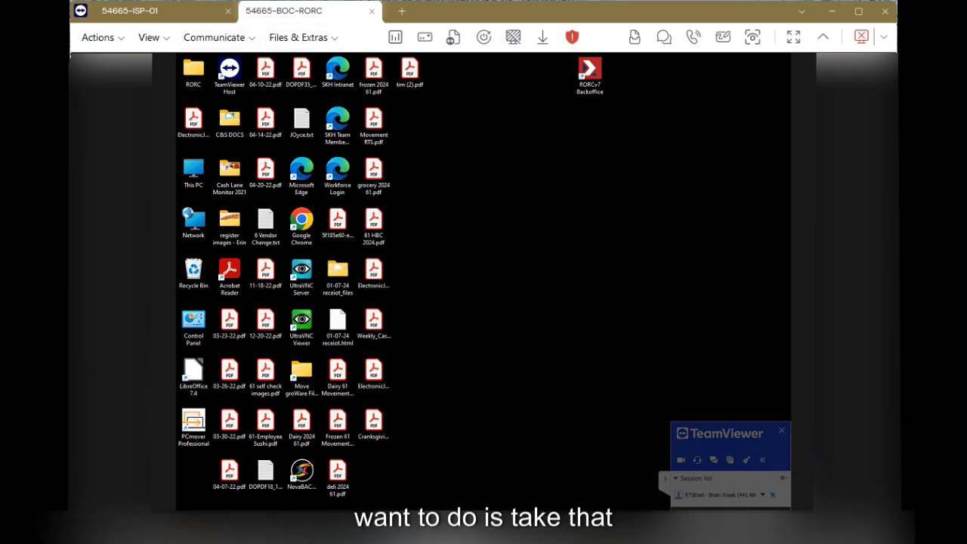
{"action": "right_click", "coordinate": [520, 297]}
{"action": "left_click", "coordinate": [529, 306]}
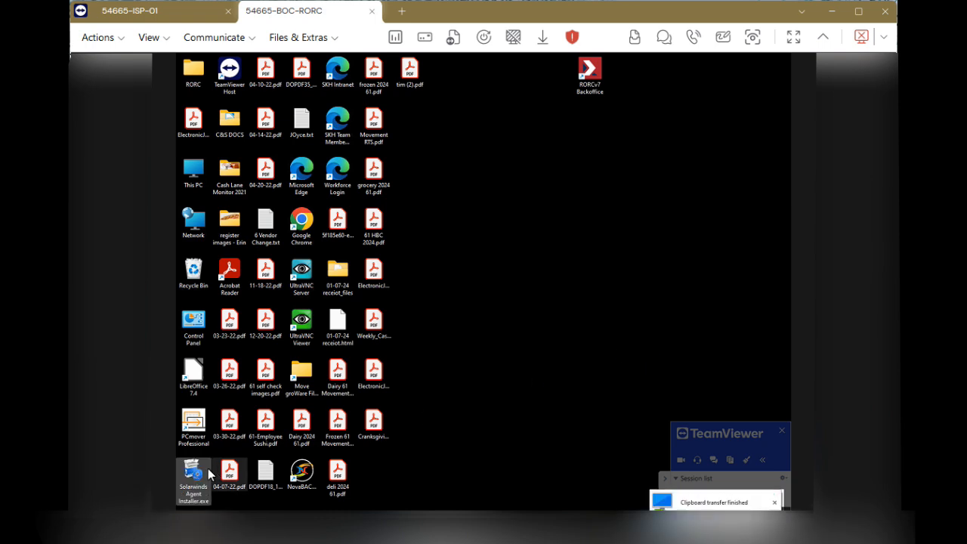
{"action": "left_click_drag", "start_coordinate": [193, 476], "coordinate": [482, 274]}
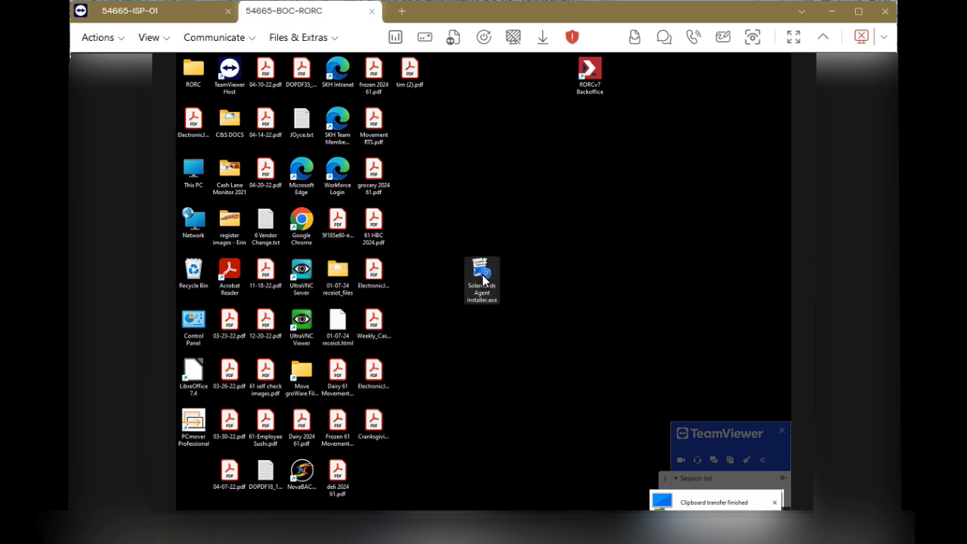
{"action": "double_click", "coordinate": [482, 275]}
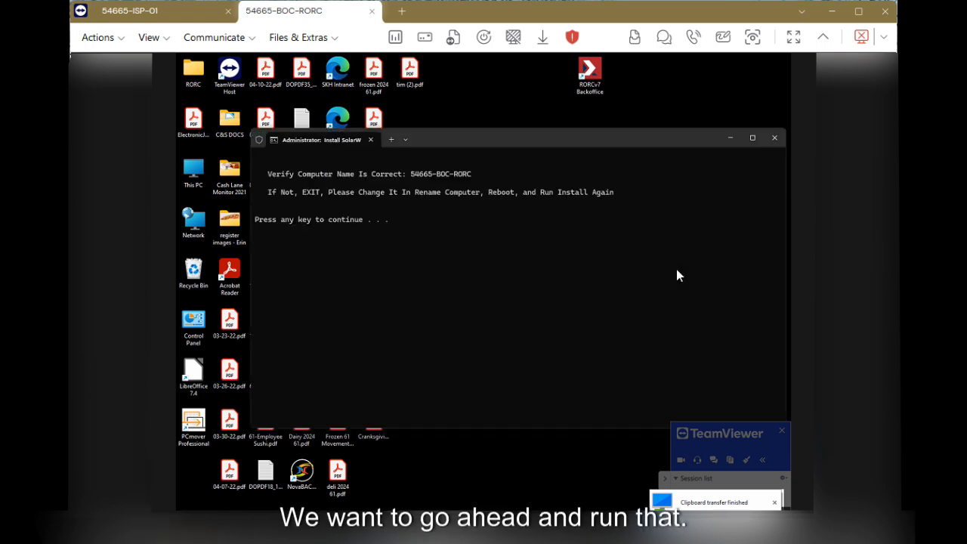
- Verify the computer name 54665-BOC-RORC and continue to download the Solarwinds install files
{"action": "left_click_drag", "start_coordinate": [410, 170], "coordinate": [481, 179]}
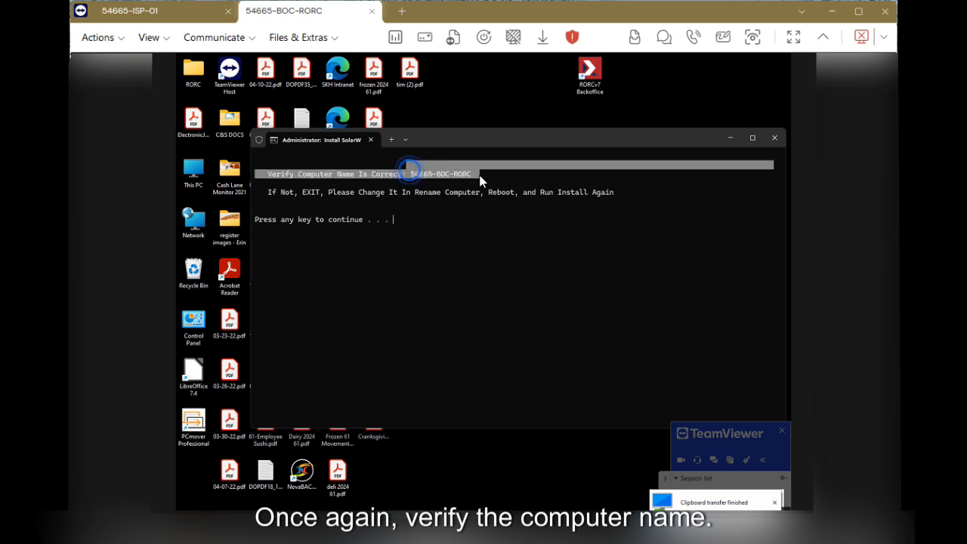
{"action": "left_click", "coordinate": [484, 185]}
{"action": "left_click_drag", "start_coordinate": [409, 175], "coordinate": [475, 178]}
{"action": "left_click", "coordinate": [477, 254]}
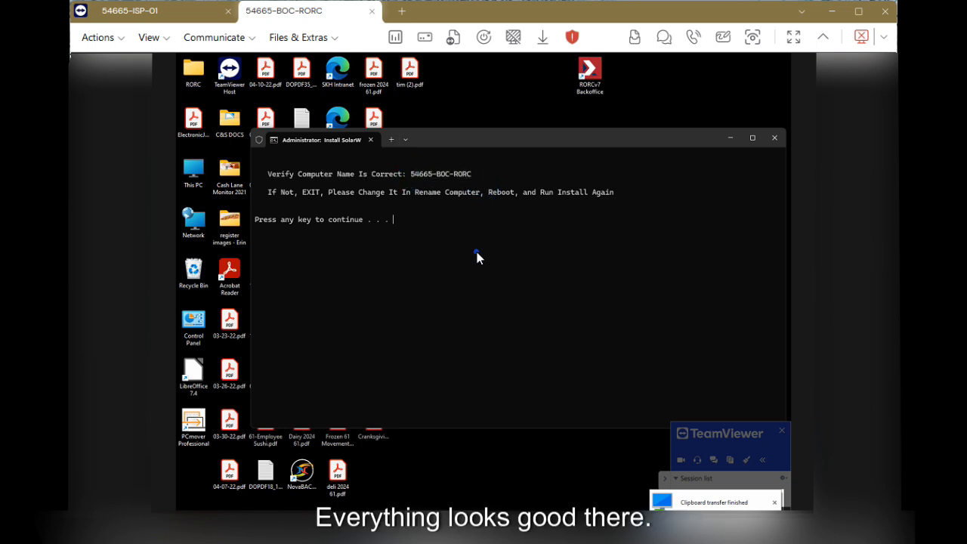
{"action": "key", "text": "Return"}
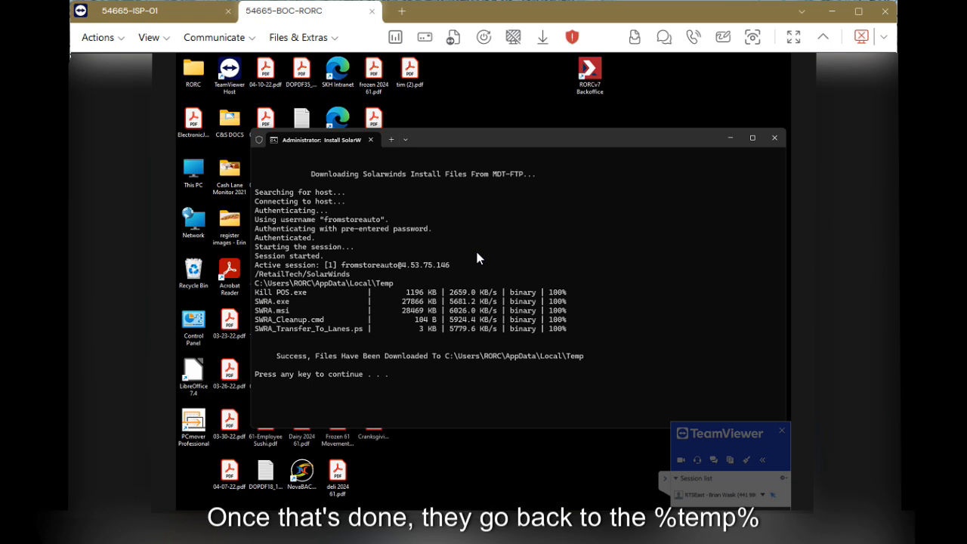
- Install the agent from the downloaded files on the back-office computer and complete the installation with choice C
{"action": "key", "text": "Return"}
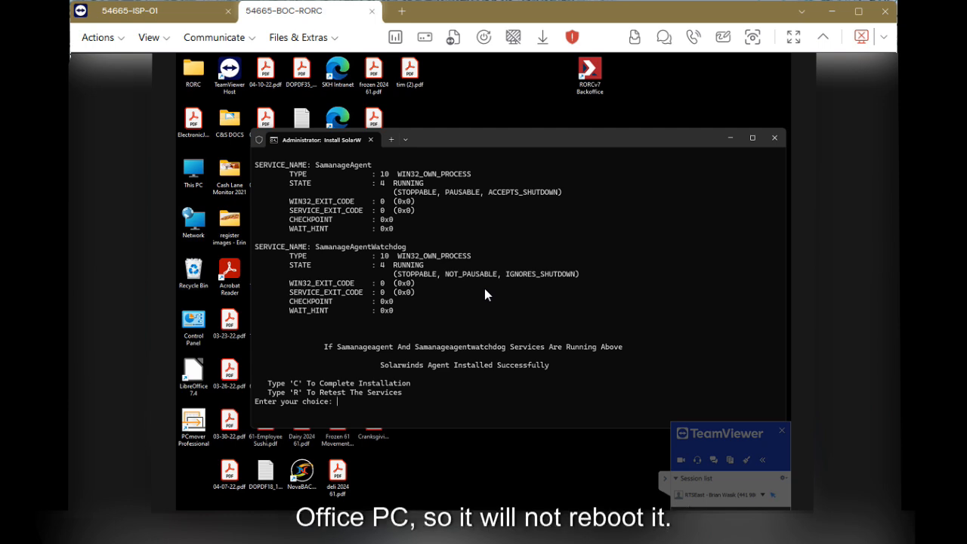
{"action": "type", "text": "c"}
{"action": "key", "text": "Return"}
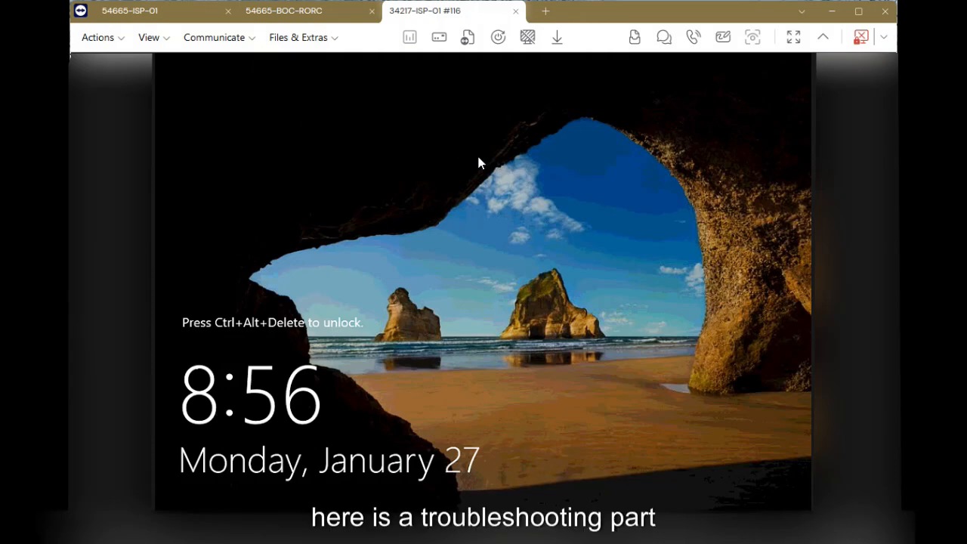
- Unlock the 34217-ISP-01 session by entering the RORC account password, and collapse the remote session panel on its desktop
{"action": "left_click", "coordinate": [439, 39]}
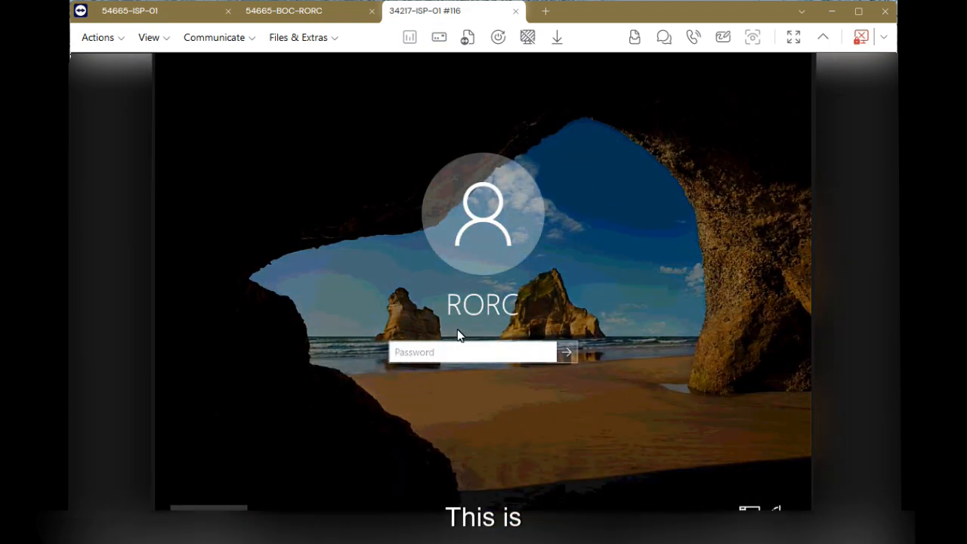
{"action": "left_click", "coordinate": [454, 351]}
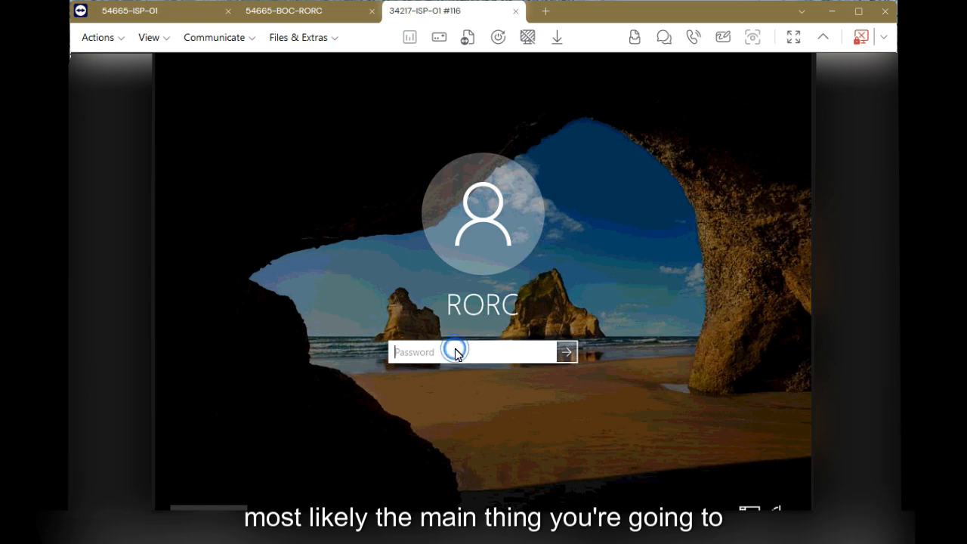
{"action": "type", "text": "••••"}
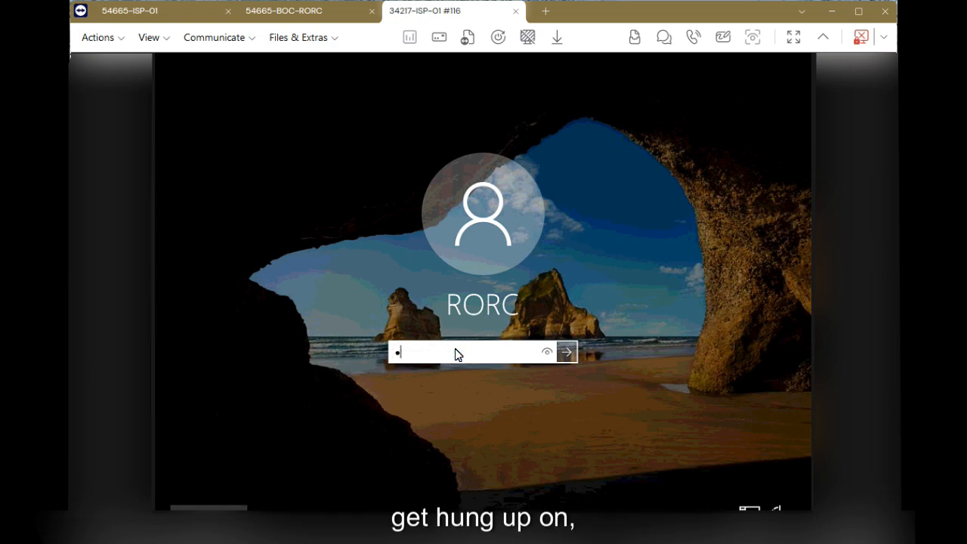
{"action": "key", "text": "Return"}
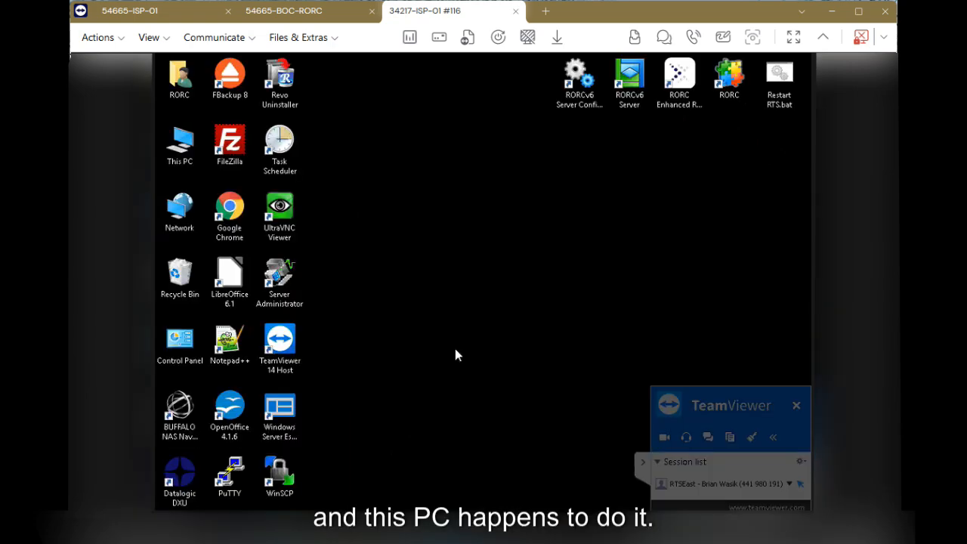
{"action": "left_click", "coordinate": [642, 461]}
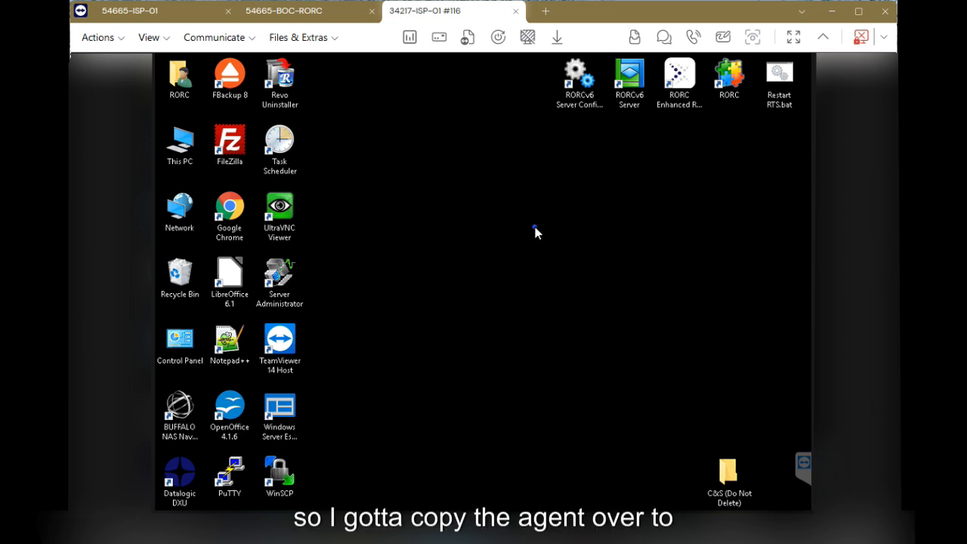
- Paste Solarwinds Agent Installer.exe onto an empty area of the 34217-ISP-01 desktop and run it
{"action": "right_click", "coordinate": [537, 232]}
{"action": "left_click", "coordinate": [557, 281]}
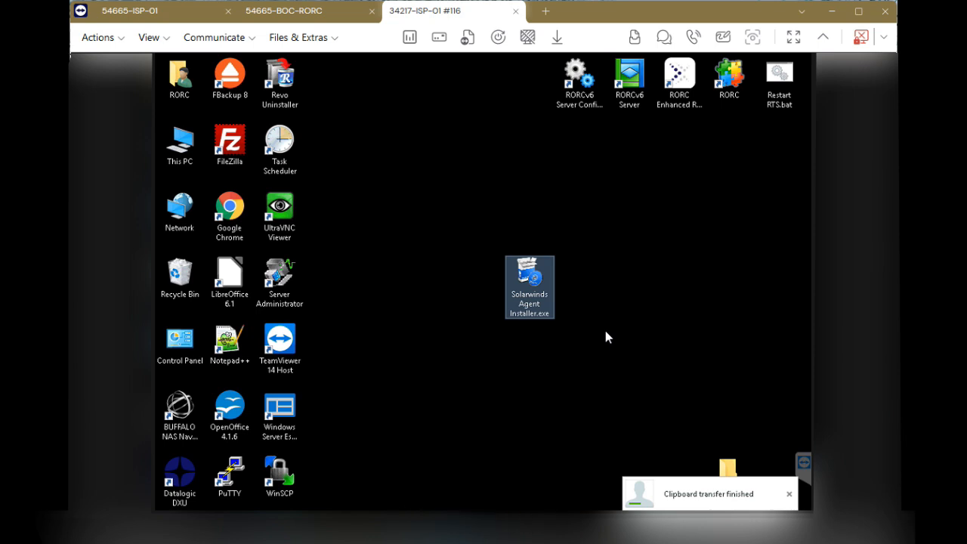
{"action": "double_click", "coordinate": [525, 274]}
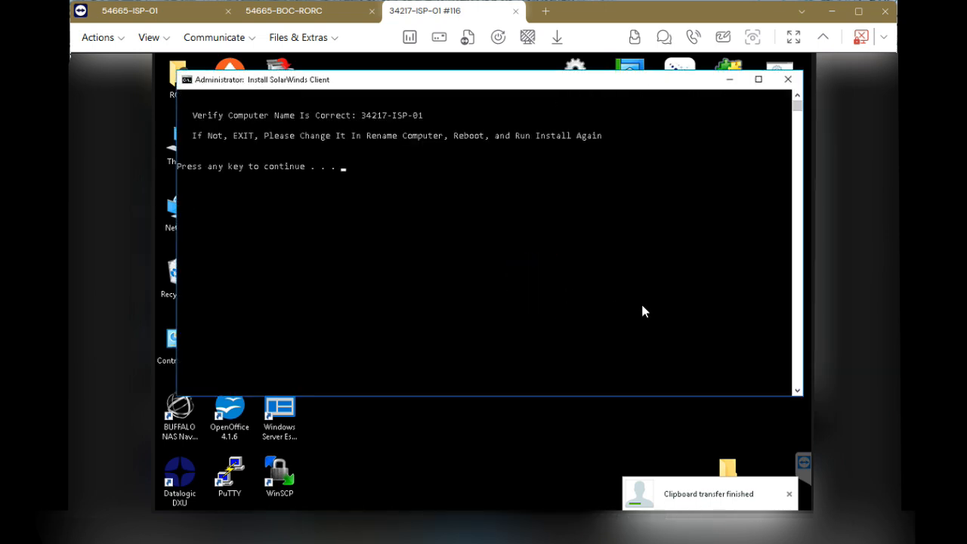
- Verify the computer name 34217-ISP-01, clear the console text selection and continue to the installer's option list
{"action": "left_click_drag", "start_coordinate": [358, 114], "coordinate": [438, 118]}
{"action": "left_click", "coordinate": [610, 229]}
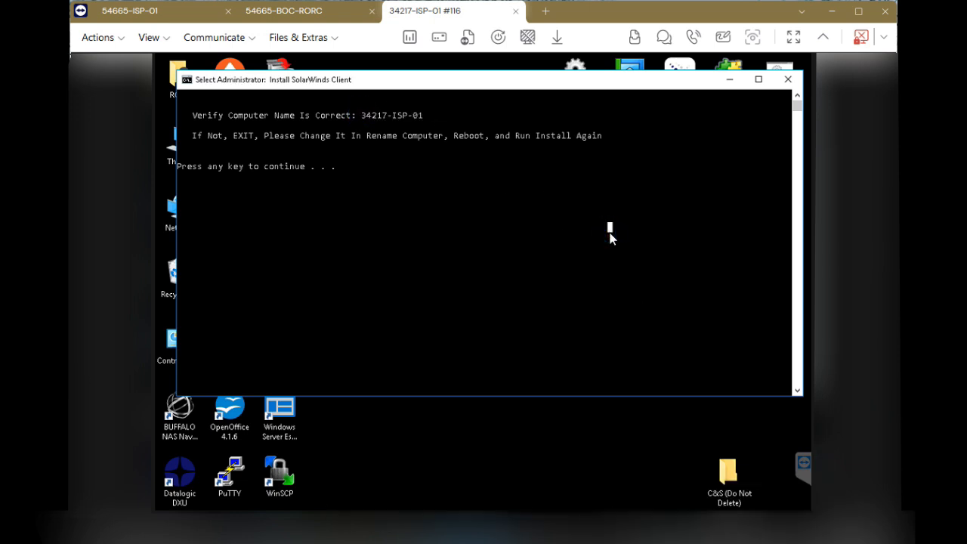
{"action": "key", "text": "Escape"}
{"action": "key", "text": "Return"}
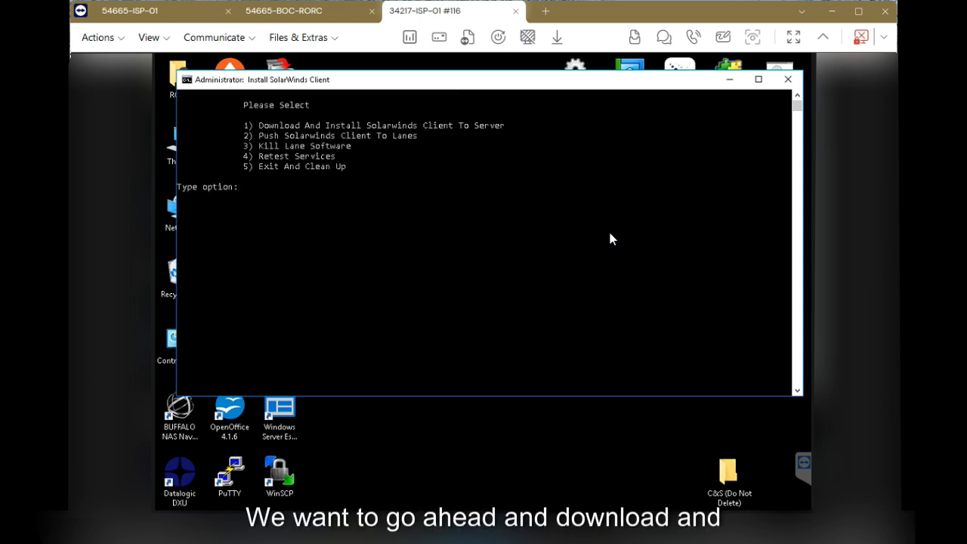
- Download and install the Solarwinds client to the server with option 1, and review the installation notes in the console
{"action": "key", "text": "Return"}
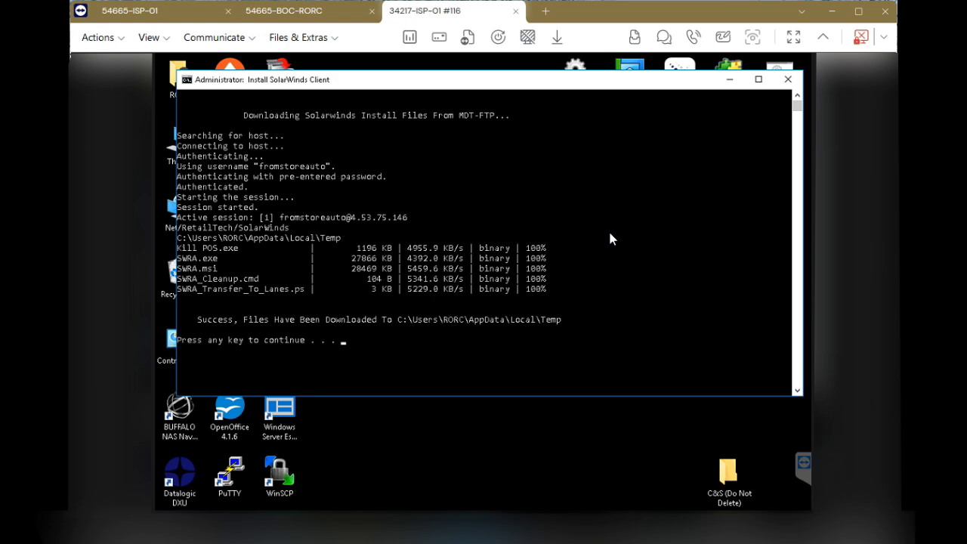
{"action": "key", "text": "Return"}
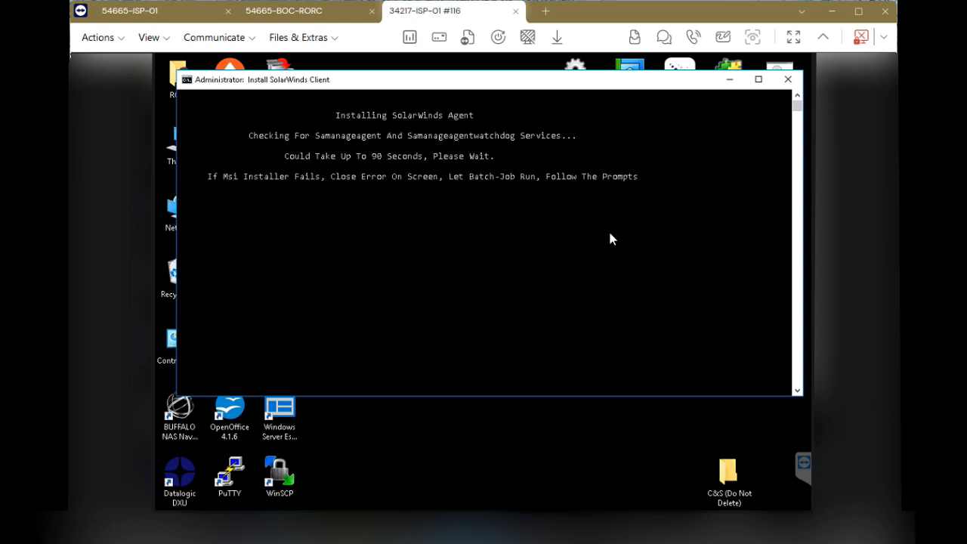
{"action": "left_click", "coordinate": [337, 116]}
{"action": "left_click_drag", "start_coordinate": [337, 115], "coordinate": [639, 187]}
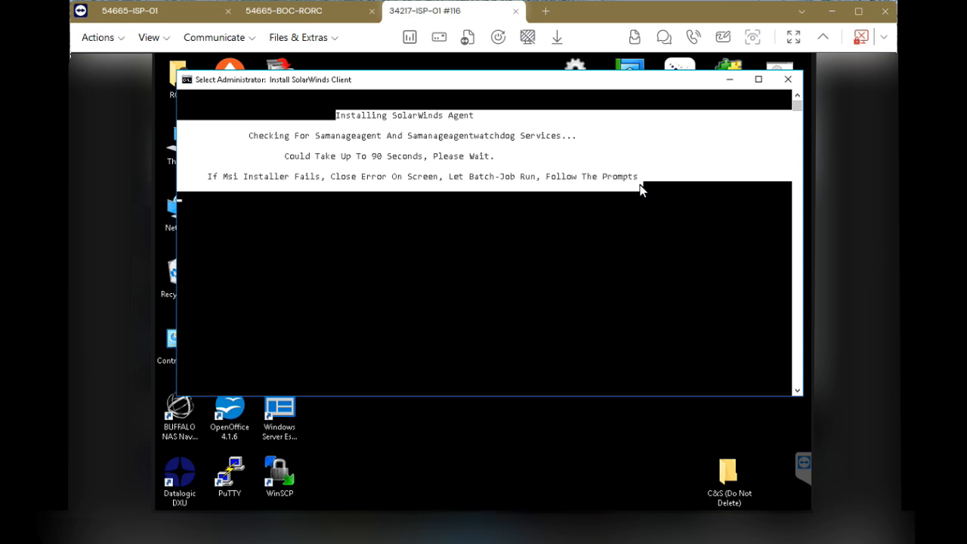
{"action": "left_click", "coordinate": [635, 217]}
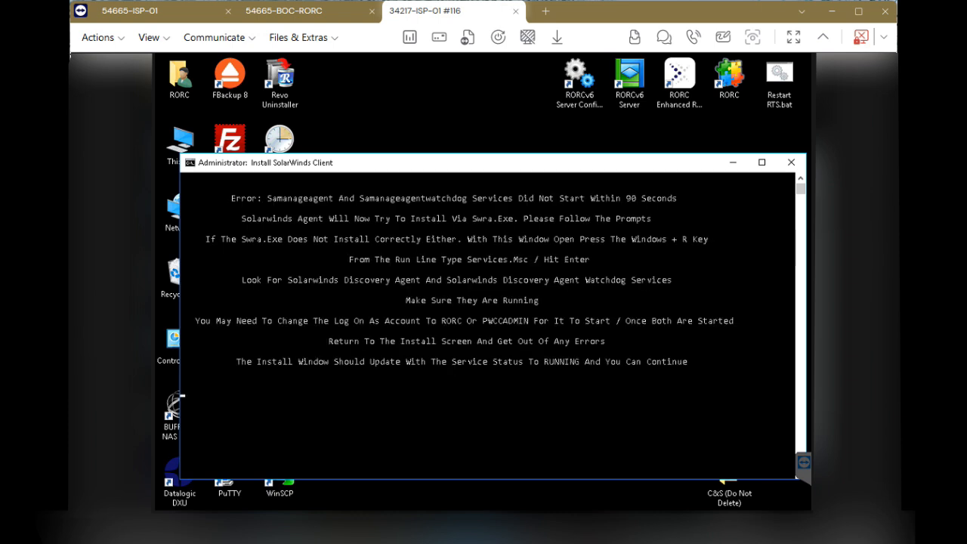
- Move the Solarwinds Discovery Agent Setup and Install SolarWinds Client windows apart to read the console's full troubleshooting instructions
{"action": "left_click", "coordinate": [687, 335]}
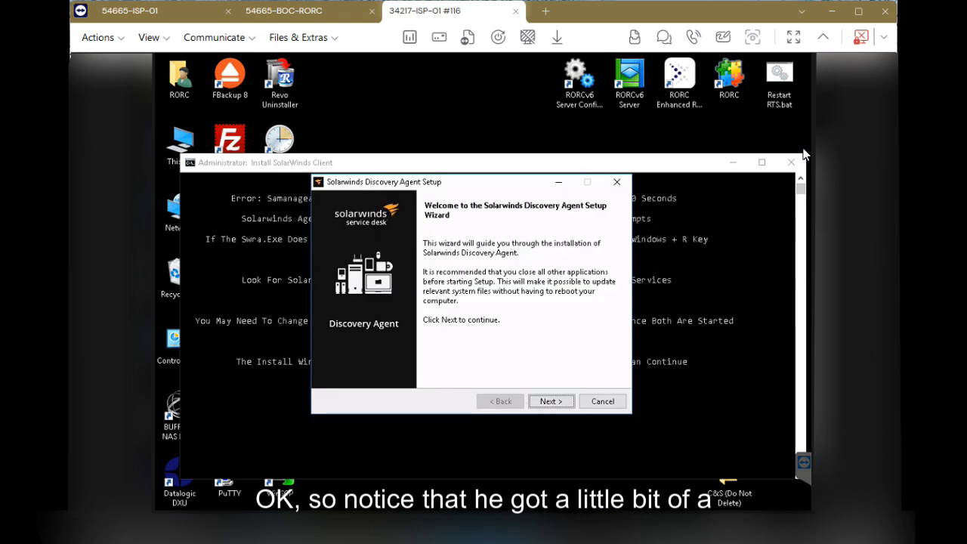
{"action": "left_click_drag", "start_coordinate": [476, 188], "coordinate": [472, 371]}
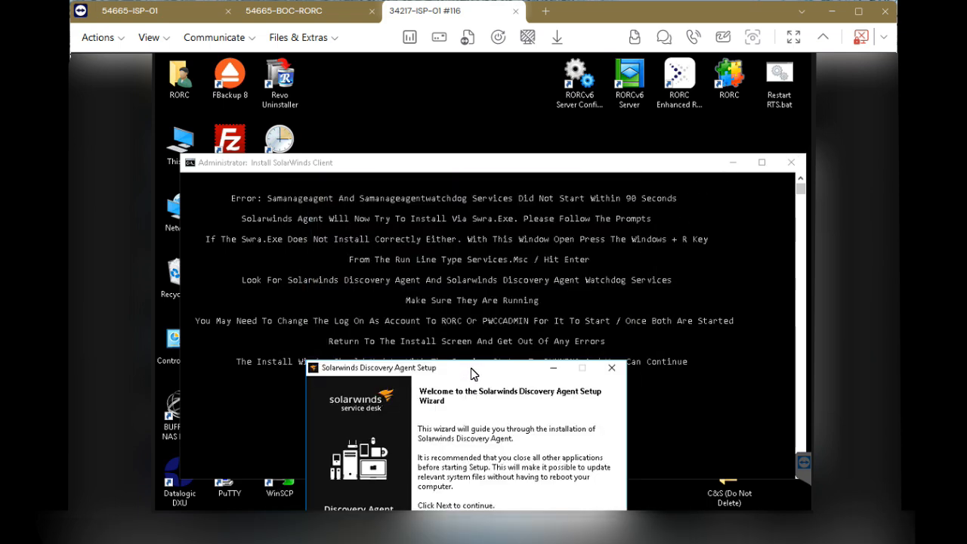
{"action": "left_click_drag", "start_coordinate": [472, 165], "coordinate": [469, 112]}
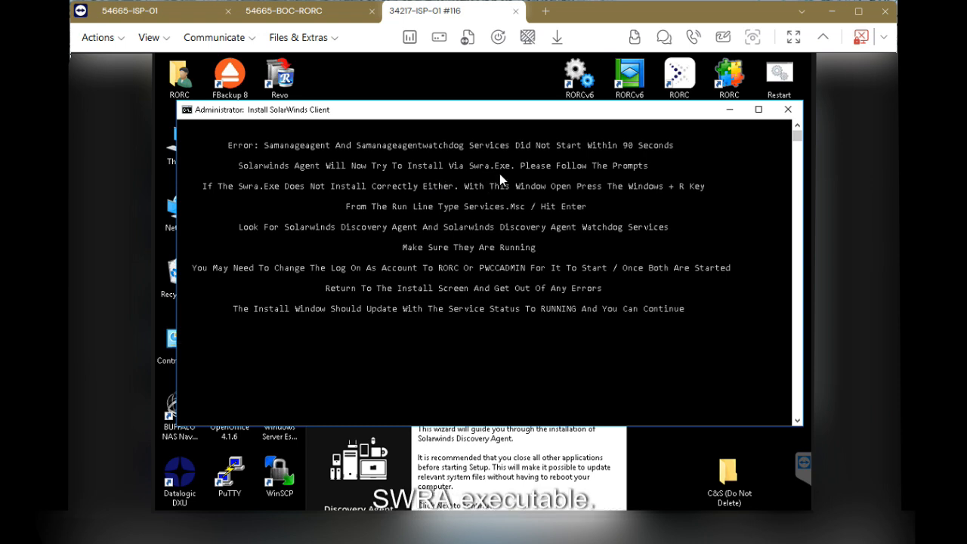
- Accept the license agreement in Solarwinds Discovery Agent Setup and run the installation, then return to the Install SolarWinds Client window
{"action": "left_click", "coordinate": [561, 459]}
{"action": "left_click_drag", "start_coordinate": [508, 368], "coordinate": [514, 230]}
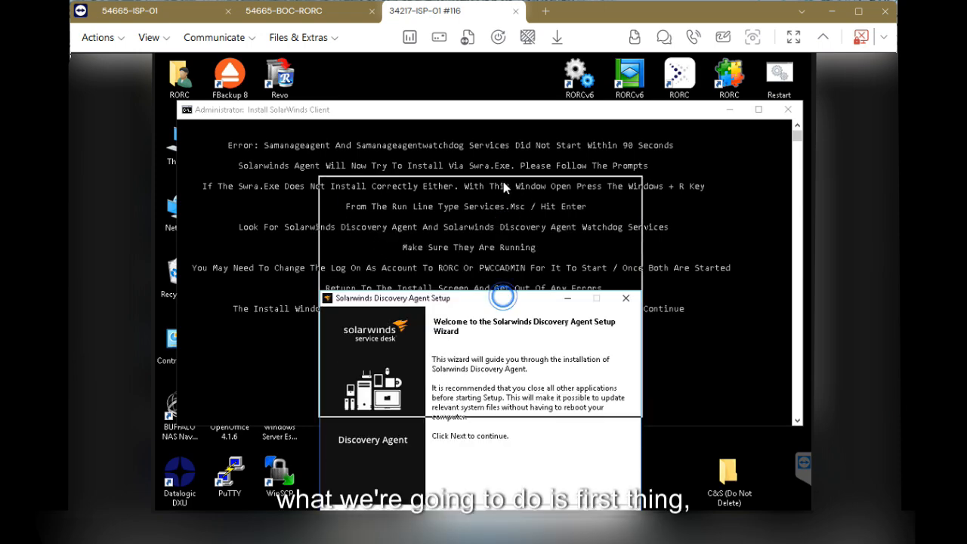
{"action": "left_click", "coordinate": [558, 403]}
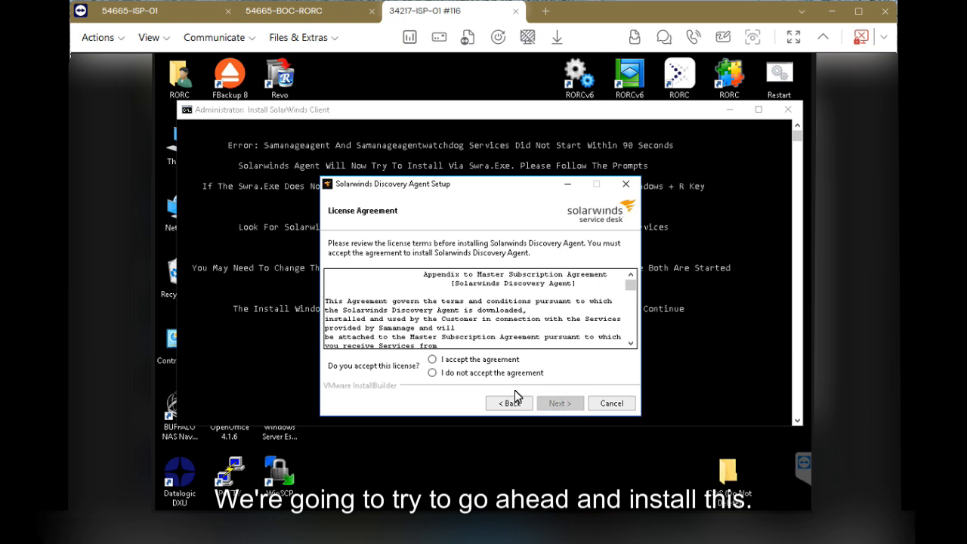
{"action": "left_click", "coordinate": [486, 362]}
{"action": "left_click", "coordinate": [558, 403]}
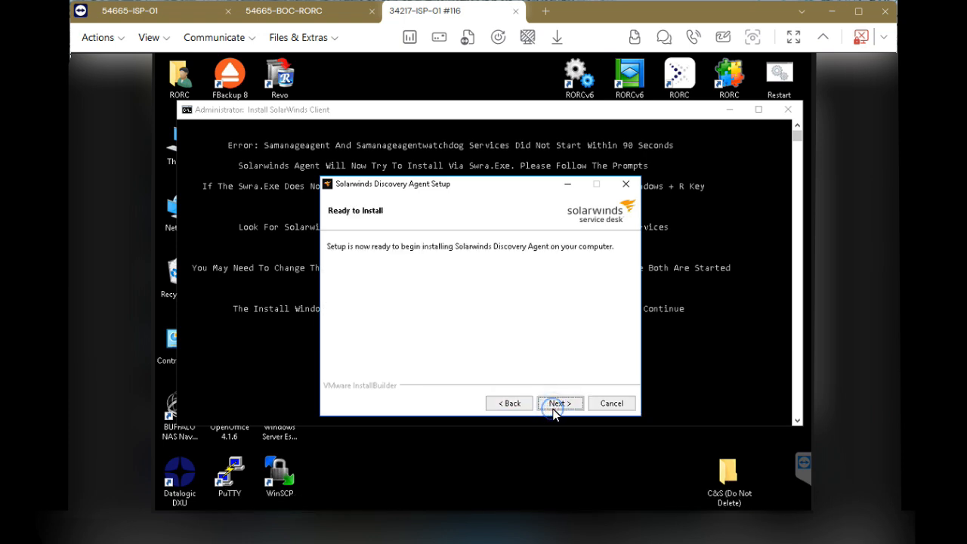
{"action": "left_click", "coordinate": [560, 405]}
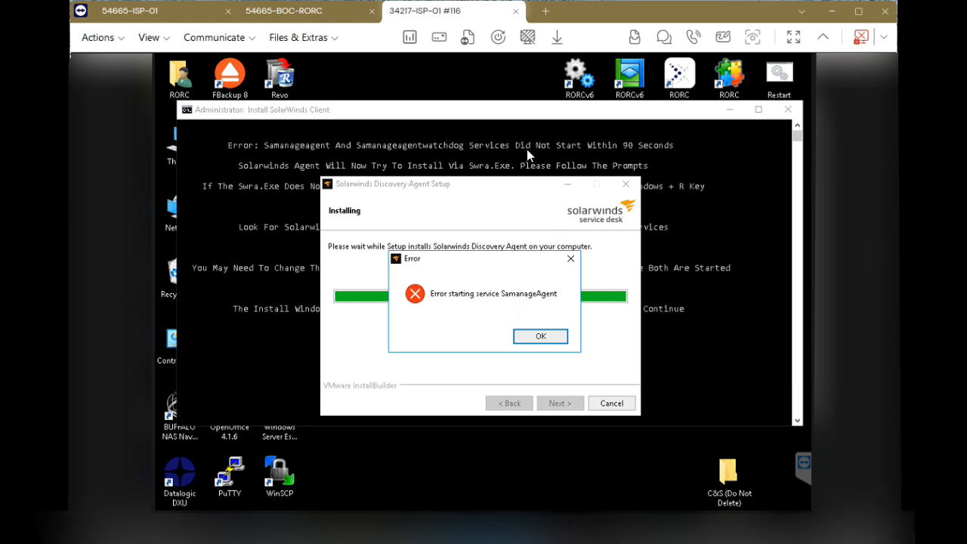
{"action": "left_click", "coordinate": [514, 111]}
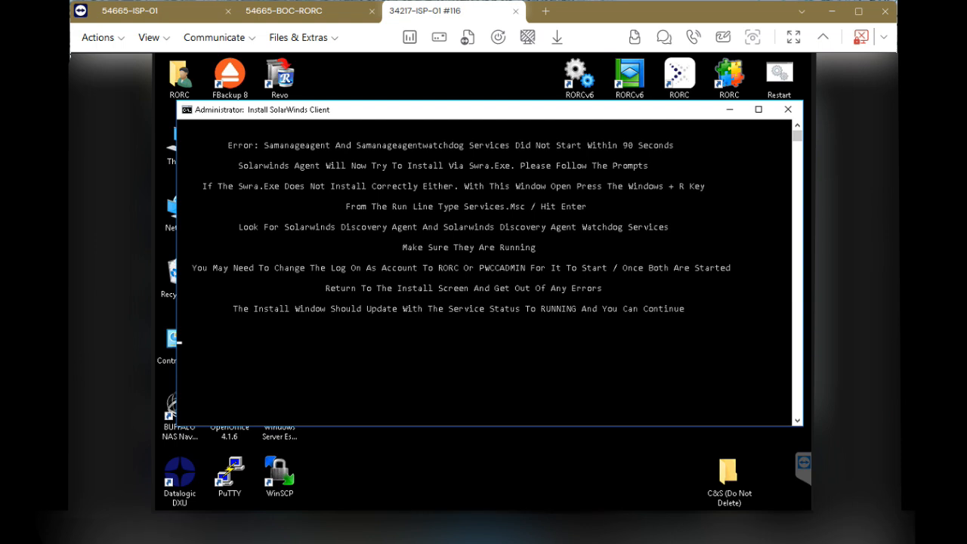
{"action": "key", "text": "super+x"}
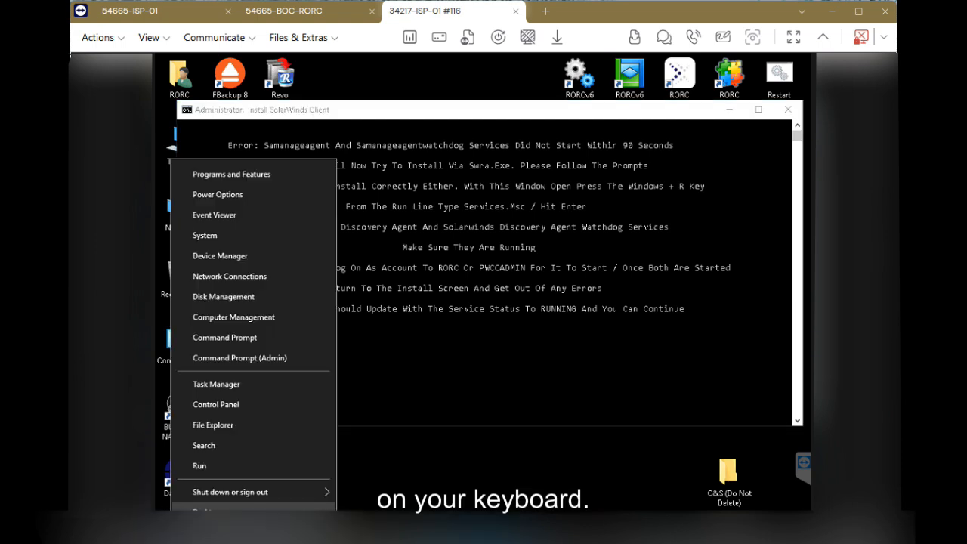
{"action": "left_click", "coordinate": [213, 469]}
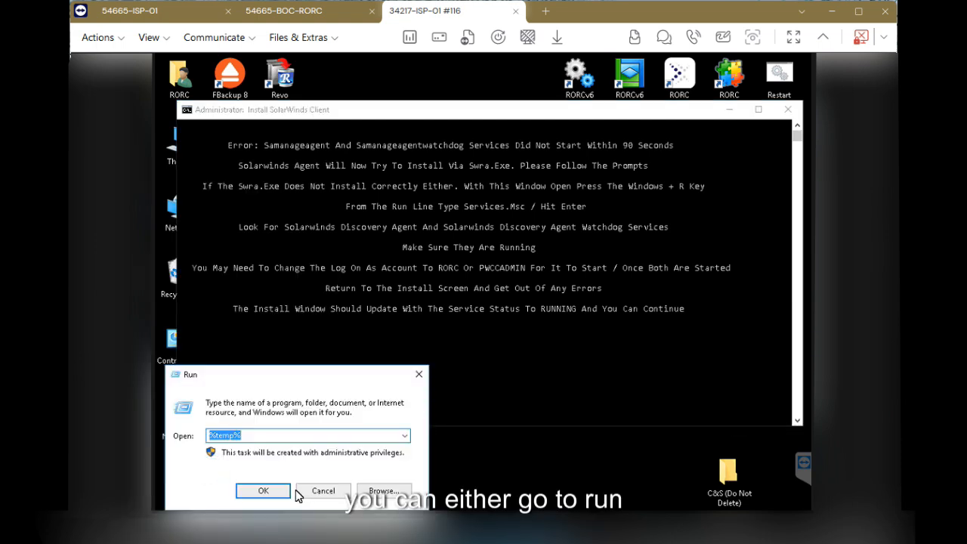
{"action": "left_click", "coordinate": [324, 492]}
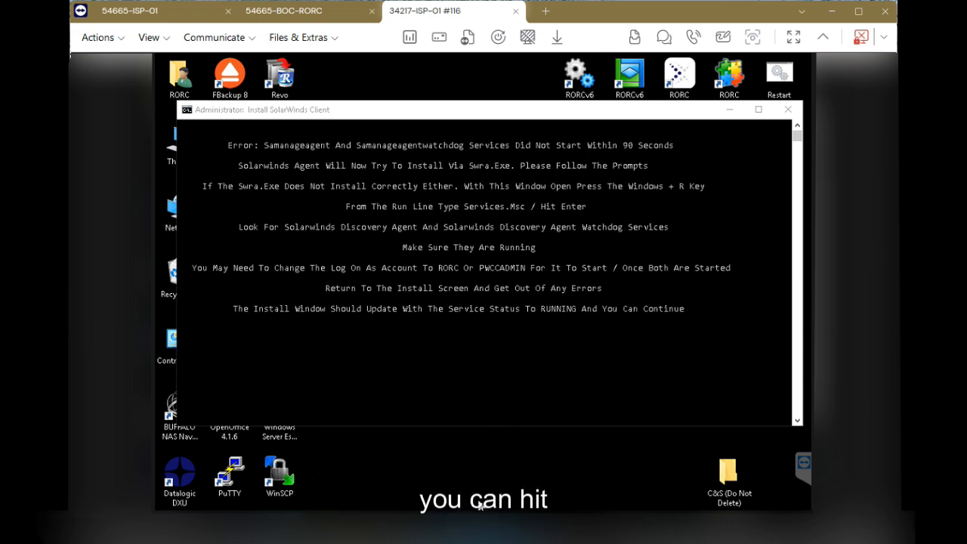
- Launch services.msc from the Run dialog and locate the Solarwinds Discovery Agent services in the list
{"action": "key", "text": "super+r"}
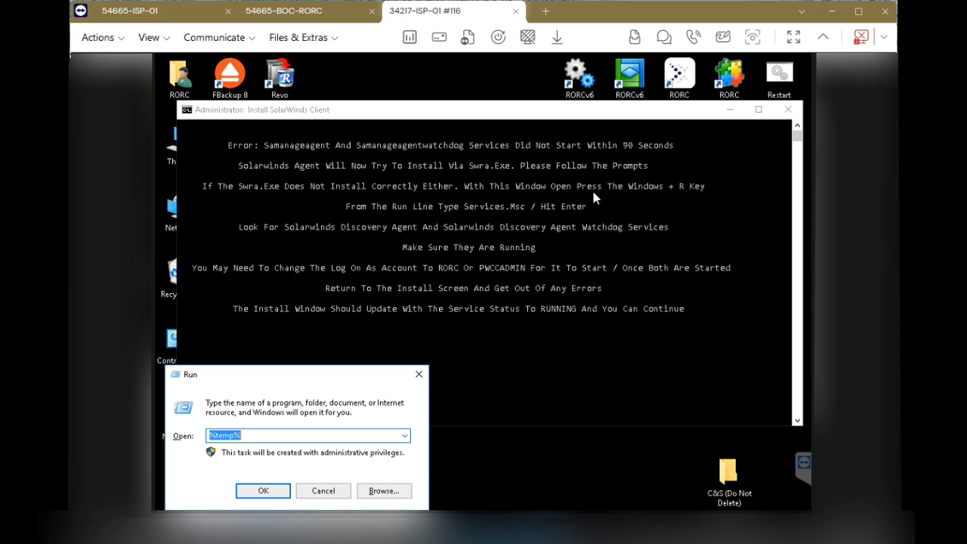
{"action": "left_click", "coordinate": [269, 435]}
{"action": "left_click_drag", "start_coordinate": [244, 437], "coordinate": [187, 443]}
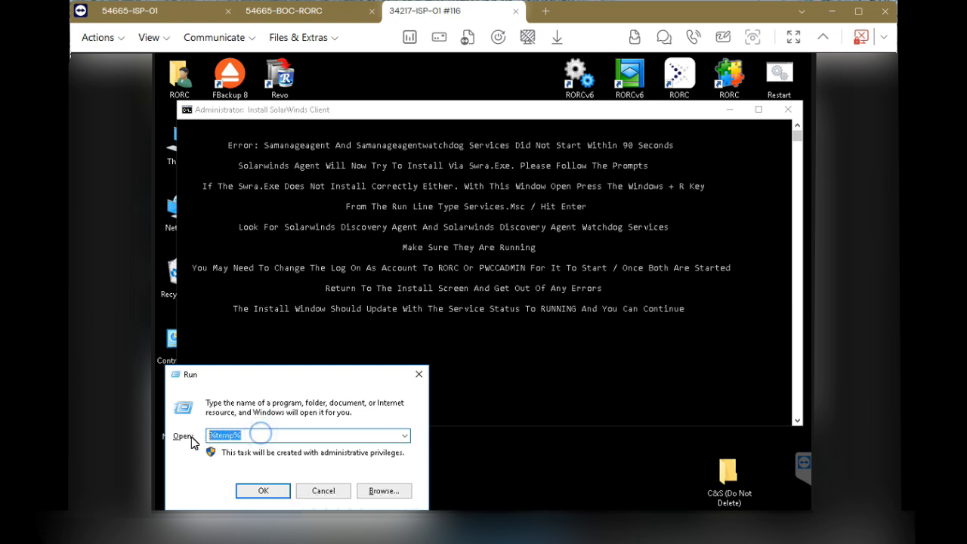
{"action": "type", "text": "ser"}
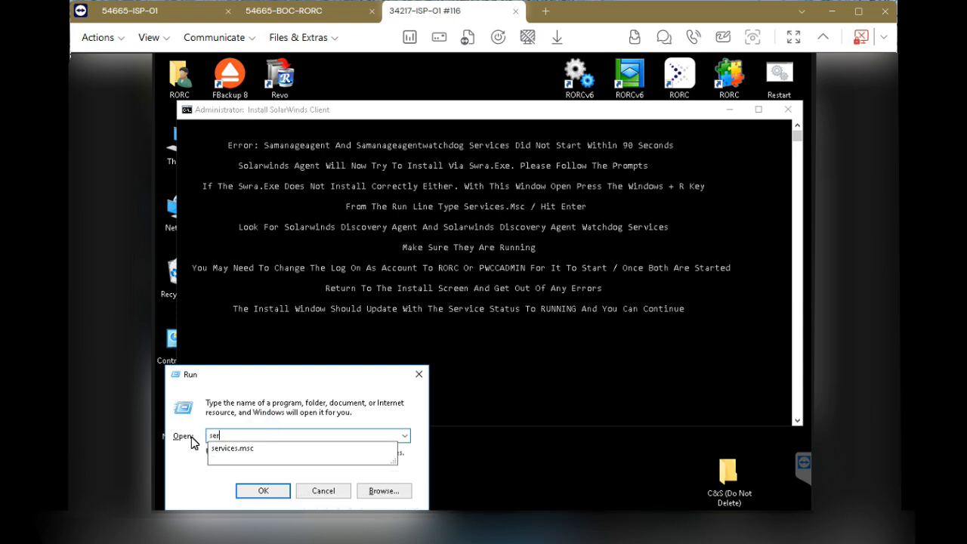
{"action": "type", "text": "vices.msc"}
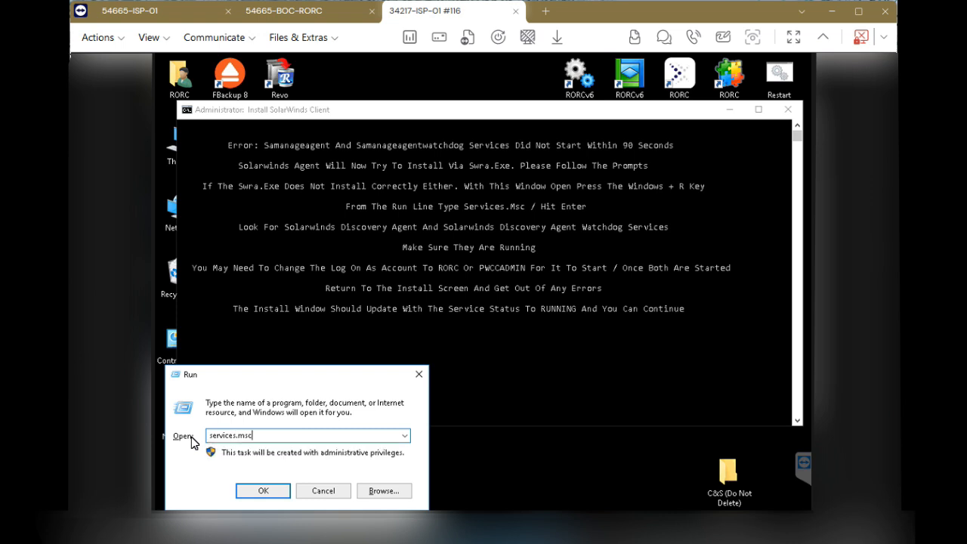
{"action": "key", "text": "Return"}
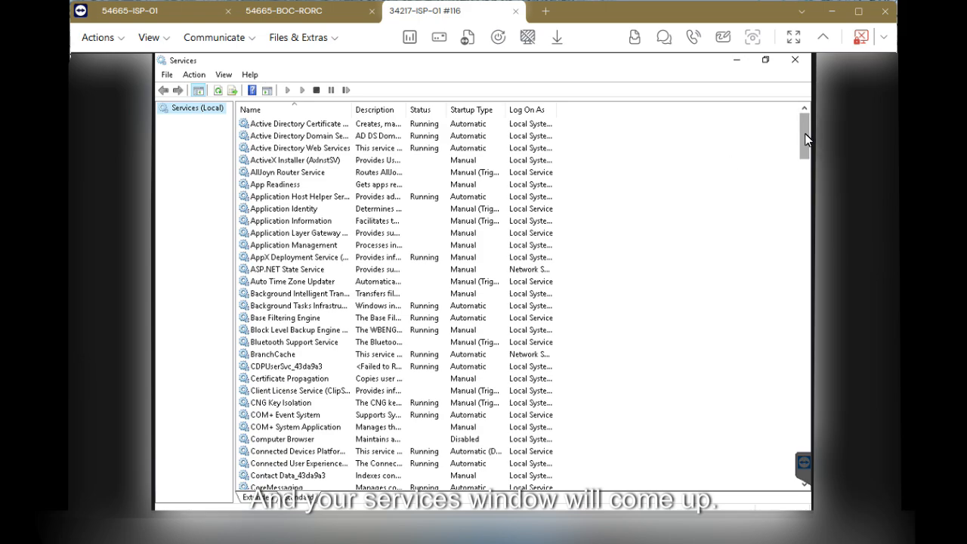
{"action": "left_click_drag", "start_coordinate": [805, 133], "coordinate": [773, 352]}
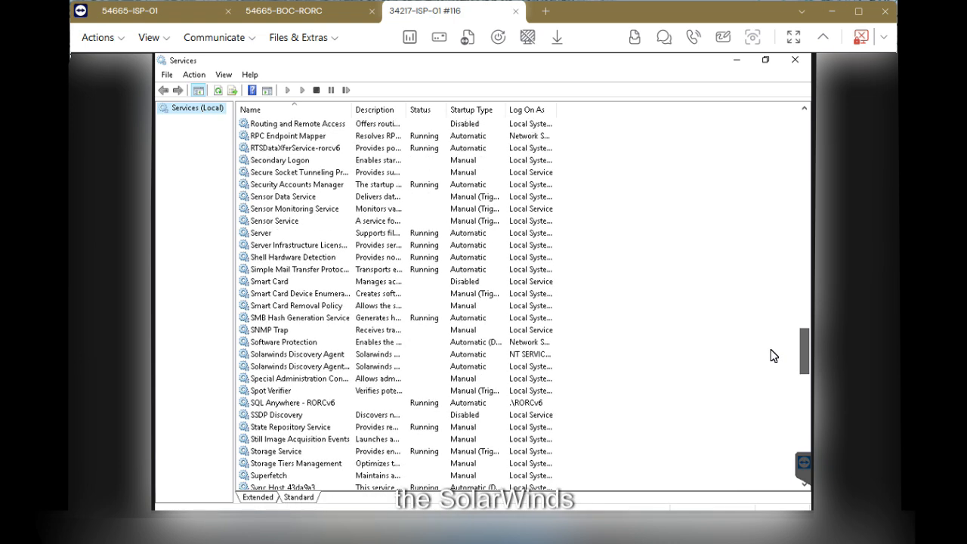
- Identify the two Solarwinds Discovery Agent services and start the one that logs on as Local System
{"action": "left_click", "coordinate": [323, 354]}
{"action": "left_click", "coordinate": [316, 367]}
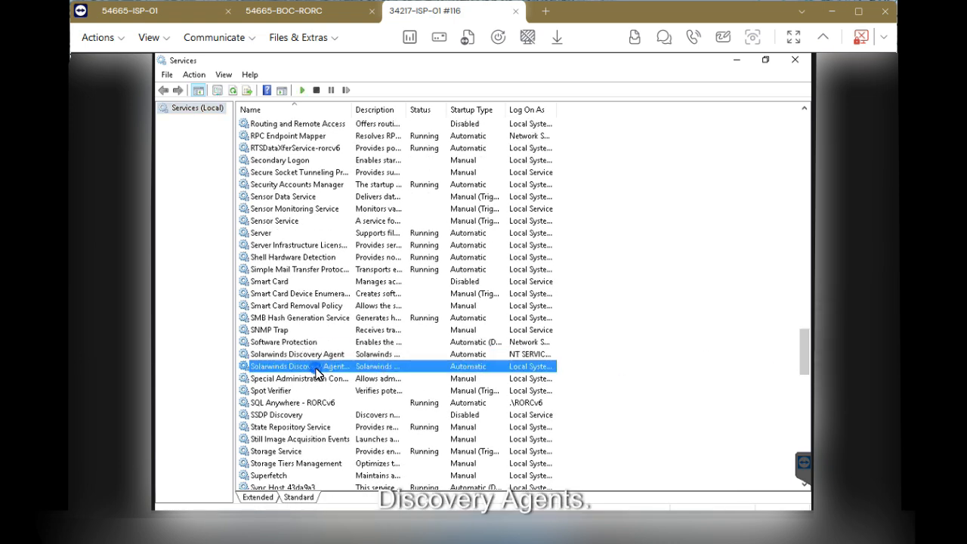
{"action": "left_click", "coordinate": [314, 355]}
{"action": "left_click", "coordinate": [318, 368]}
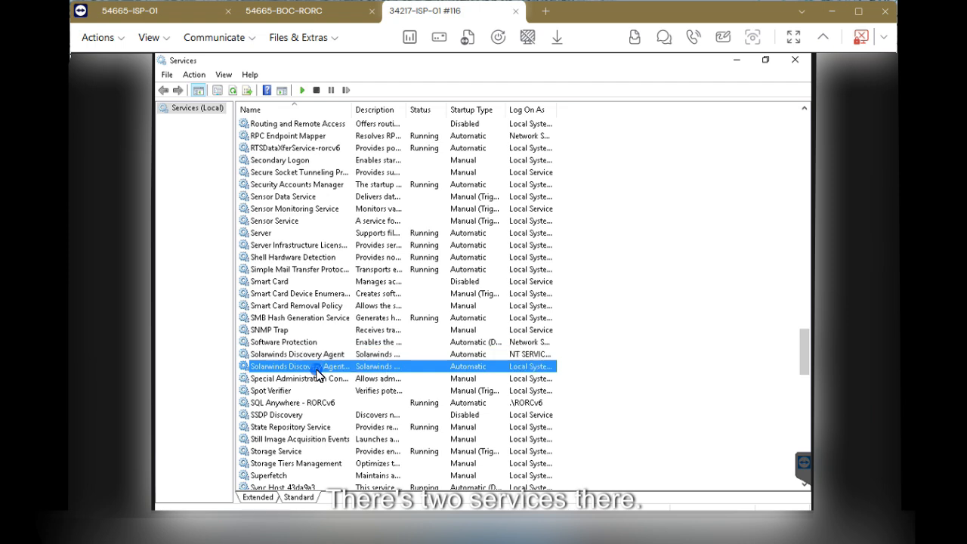
{"action": "right_click", "coordinate": [330, 369]}
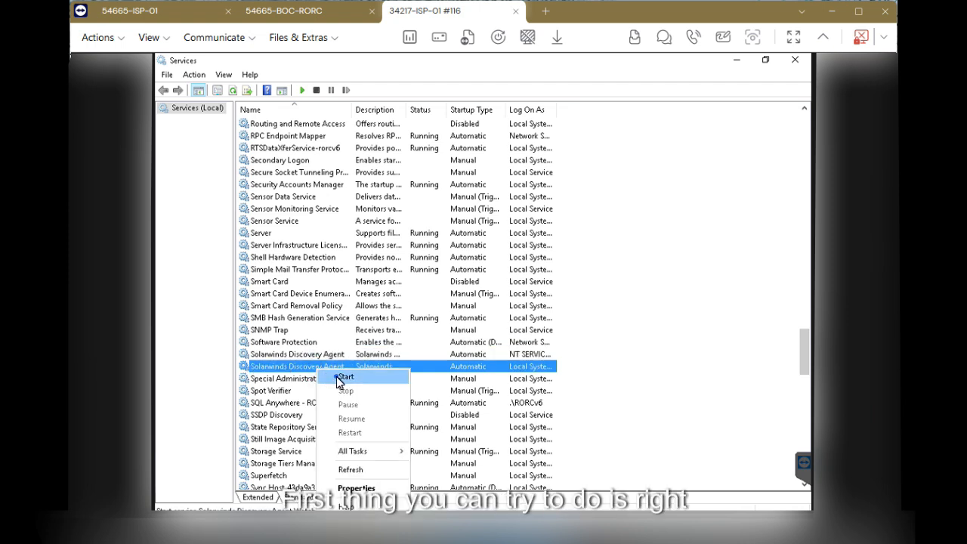
{"action": "left_click", "coordinate": [337, 377]}
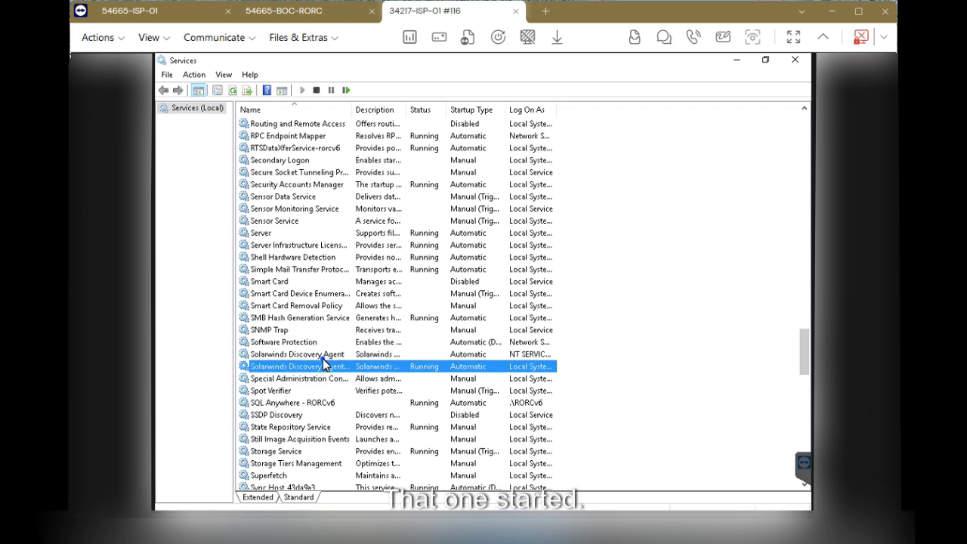
- Try to start the Solarwinds Discovery Agent service that logs on with the NT SERVICE account, and dismiss the message
{"action": "left_click", "coordinate": [323, 357]}
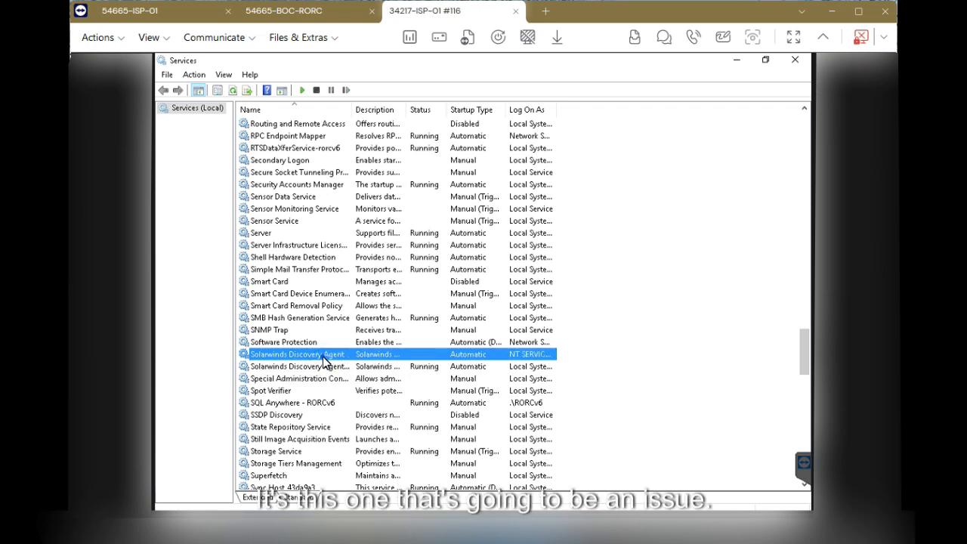
{"action": "right_click", "coordinate": [323, 361]}
{"action": "left_click", "coordinate": [338, 364]}
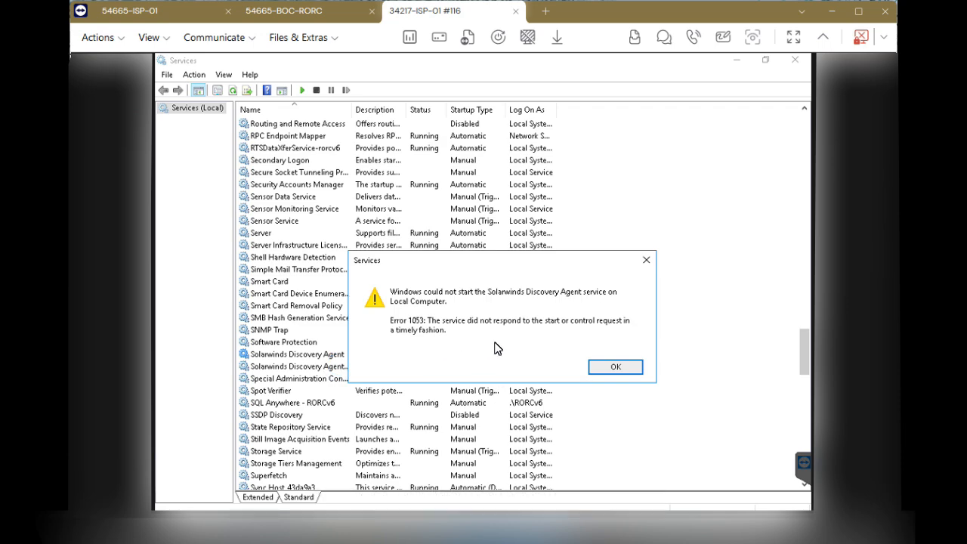
{"action": "left_click", "coordinate": [616, 369]}
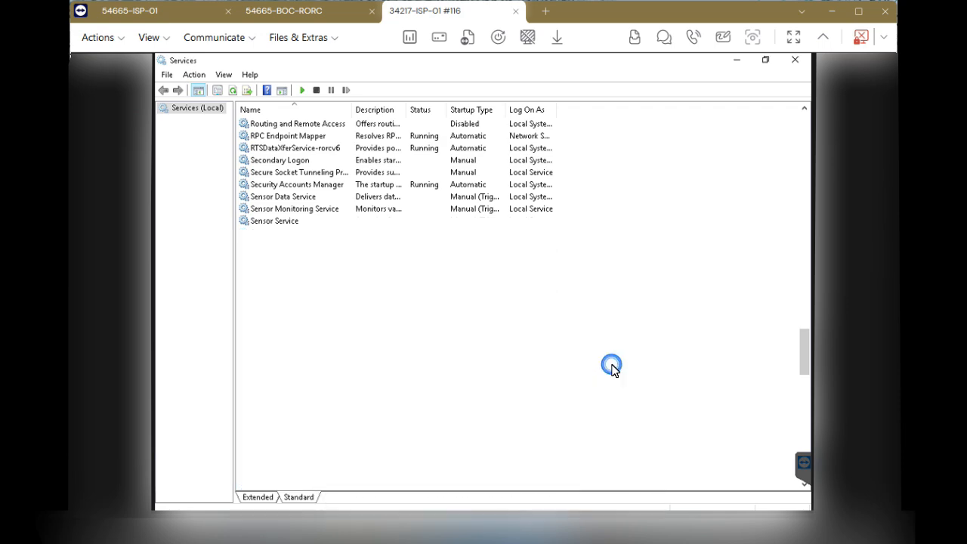
- Replace the log-on account in the Solarwinds Discovery Agent service's properties with RORC
{"action": "right_click", "coordinate": [330, 360]}
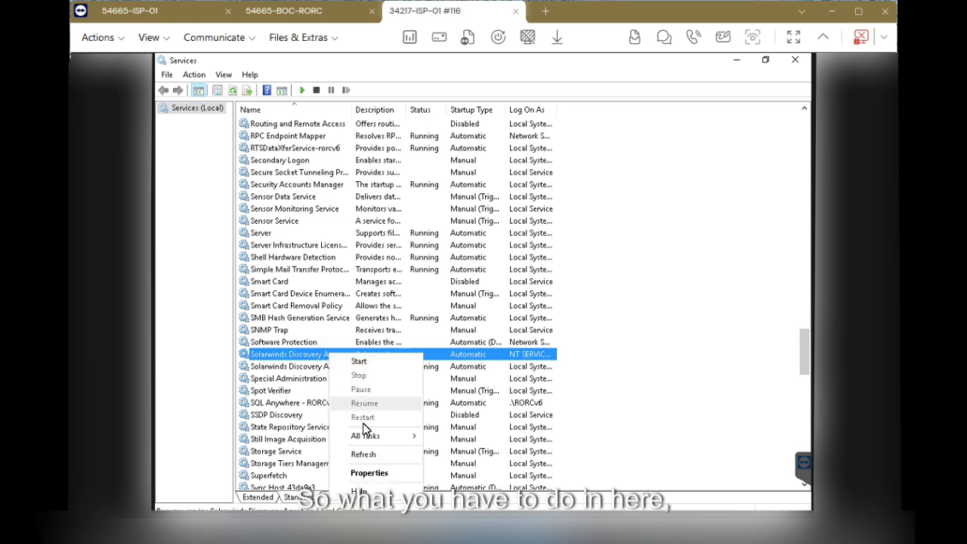
{"action": "left_click", "coordinate": [363, 473]}
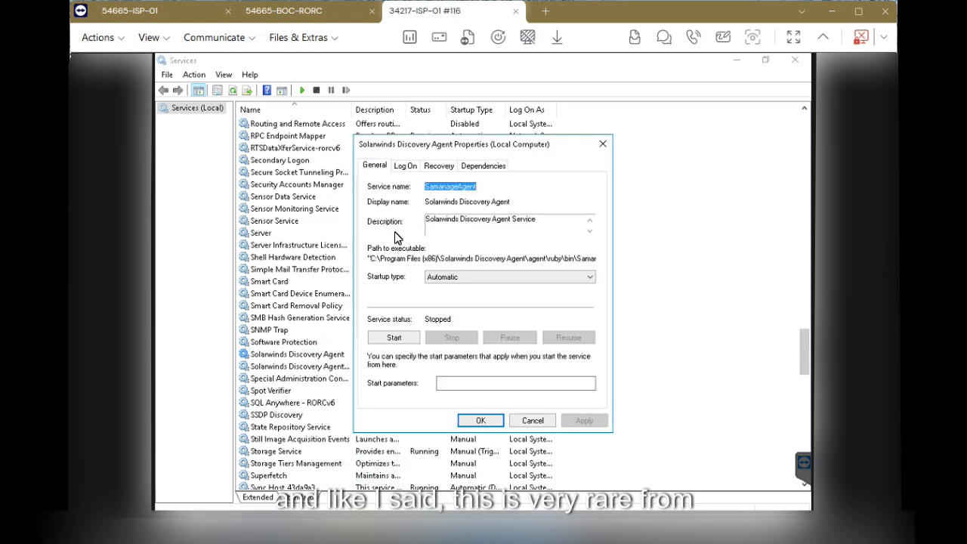
{"action": "left_click", "coordinate": [404, 171]}
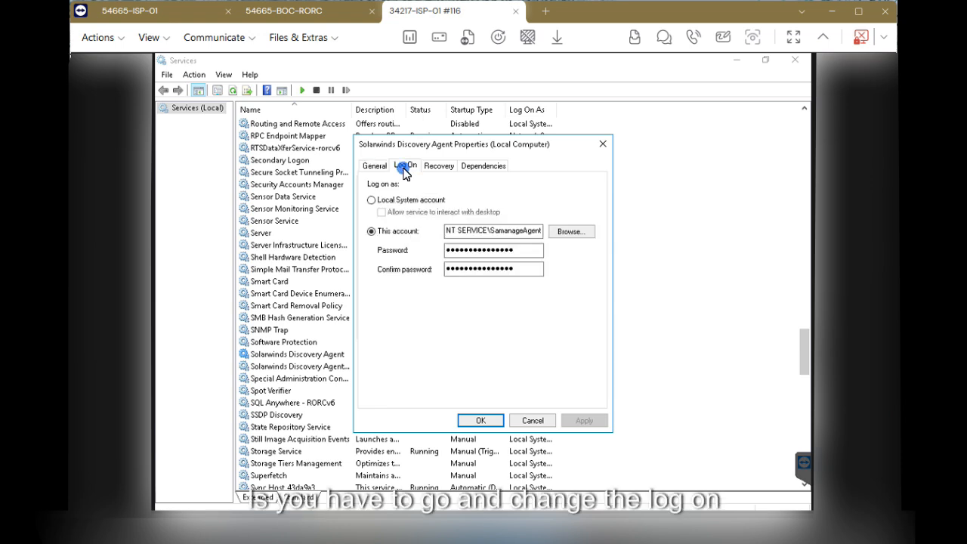
{"action": "double_click", "coordinate": [473, 231]}
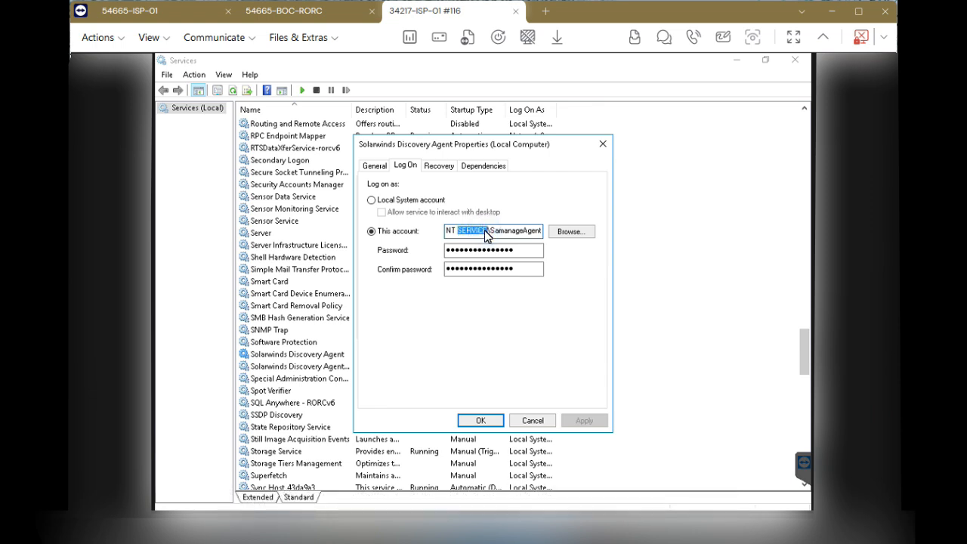
{"action": "key", "text": "Delete"}
{"action": "key", "text": "Delete"}
{"action": "key", "text": "Delete"}
{"action": "key", "text": "Delete"}
{"action": "key", "text": "Delete"}
{"action": "key", "text": "Delete"}
{"action": "key", "text": "Delete"}
{"action": "key", "text": "Delete"}
{"action": "key", "text": "Delete"}
{"action": "key", "text": "Delete"}
{"action": "key", "text": "Delete"}
{"action": "key", "text": "Delete"}
{"action": "key", "text": "Delete"}
{"action": "key", "text": "Delete"}
{"action": "key", "text": "Delete"}
{"action": "key", "text": "BackSpace"}
{"action": "key", "text": "BackSpace"}
{"action": "type", "text": "RORC"}
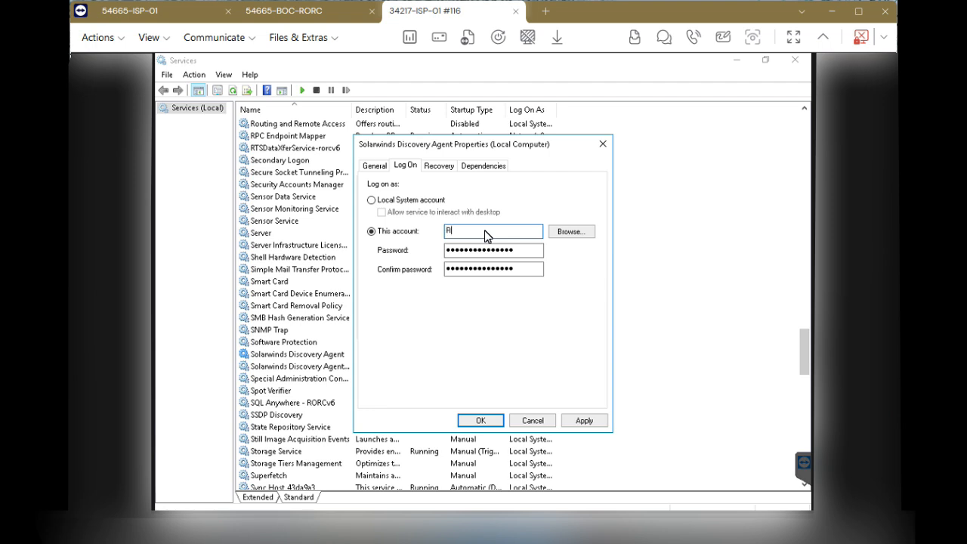
- Enter and confirm the log-on account's password for the Solarwinds Discovery Agent service, and apply the change
{"action": "key", "text": "Tab"}
{"action": "key", "text": "Tab"}
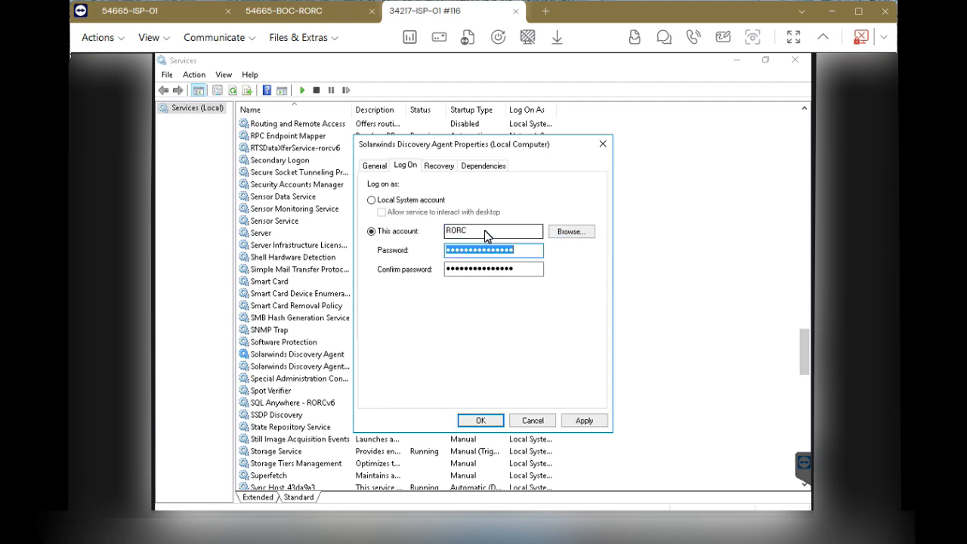
{"action": "type", "text": "****"}
{"action": "key", "text": "Tab"}
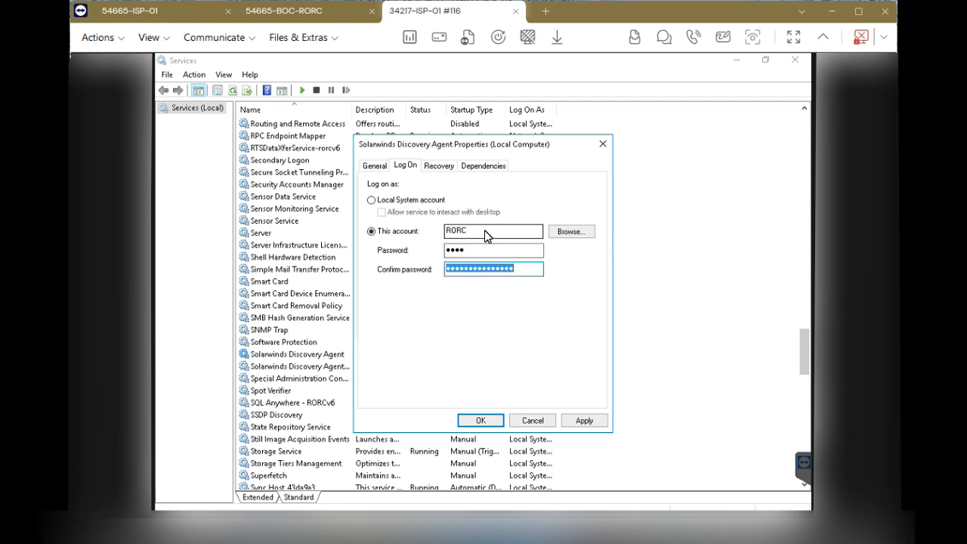
{"action": "type", "text": "****"}
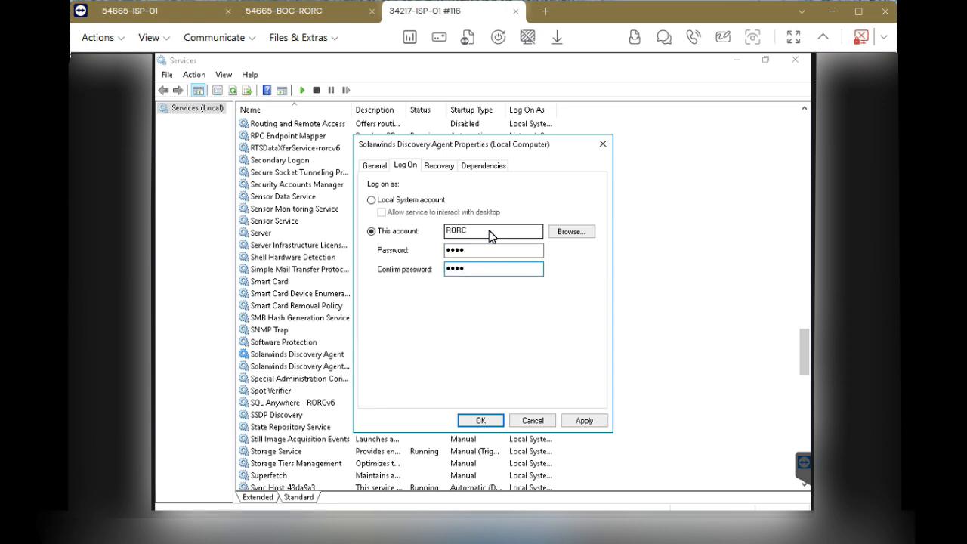
{"action": "left_click", "coordinate": [590, 422]}
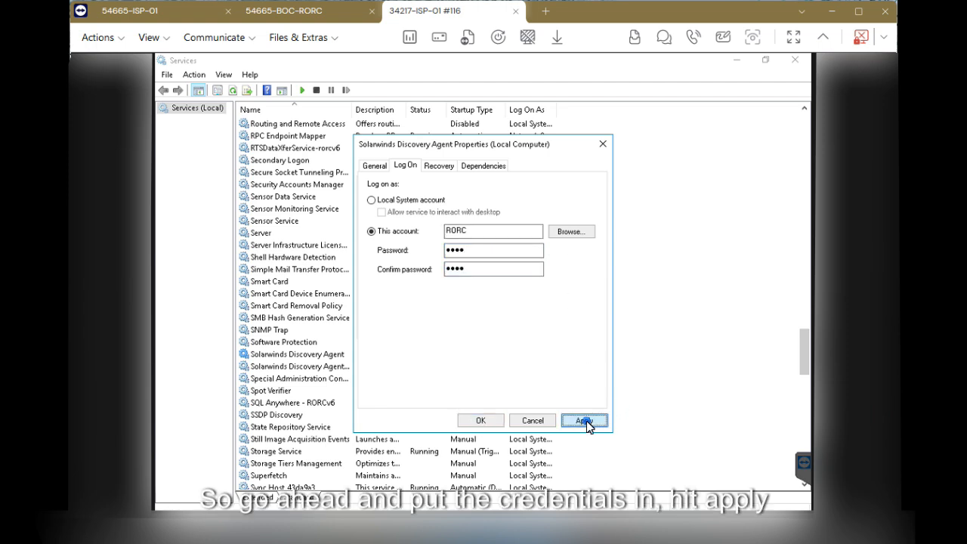
{"action": "left_click", "coordinate": [489, 424]}
- Start the Solarwinds Discovery Agent service under the RORC account and close the Services window
{"action": "right_click", "coordinate": [398, 358]}
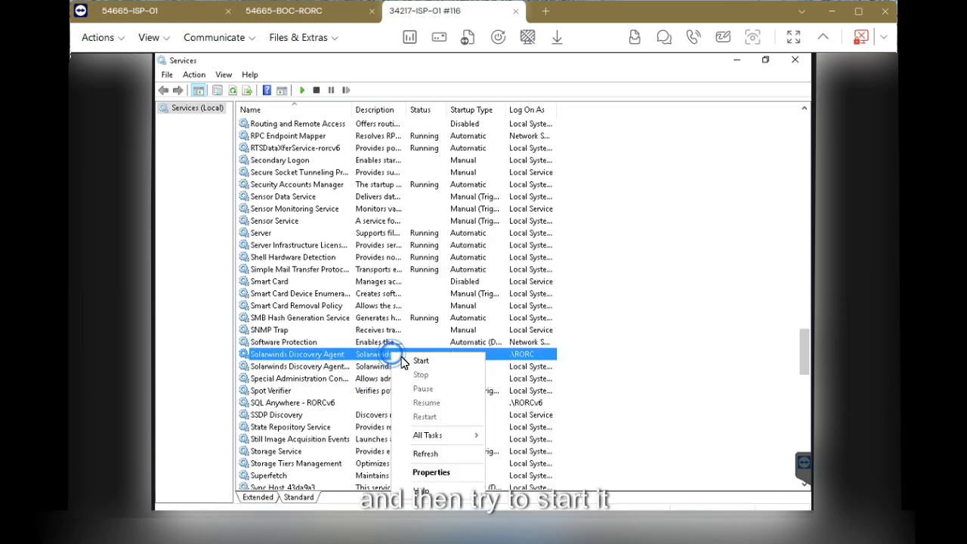
{"action": "left_click", "coordinate": [420, 361]}
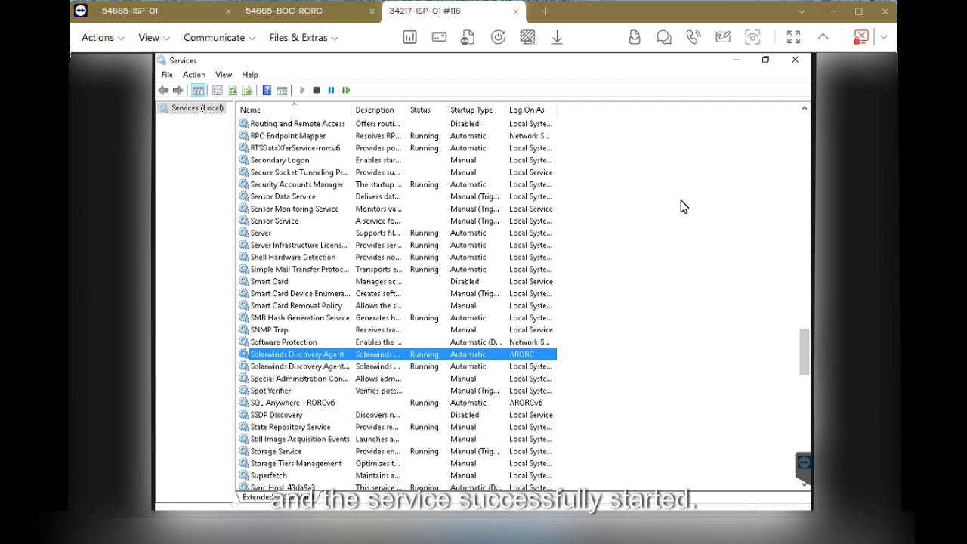
{"action": "left_click", "coordinate": [796, 60]}
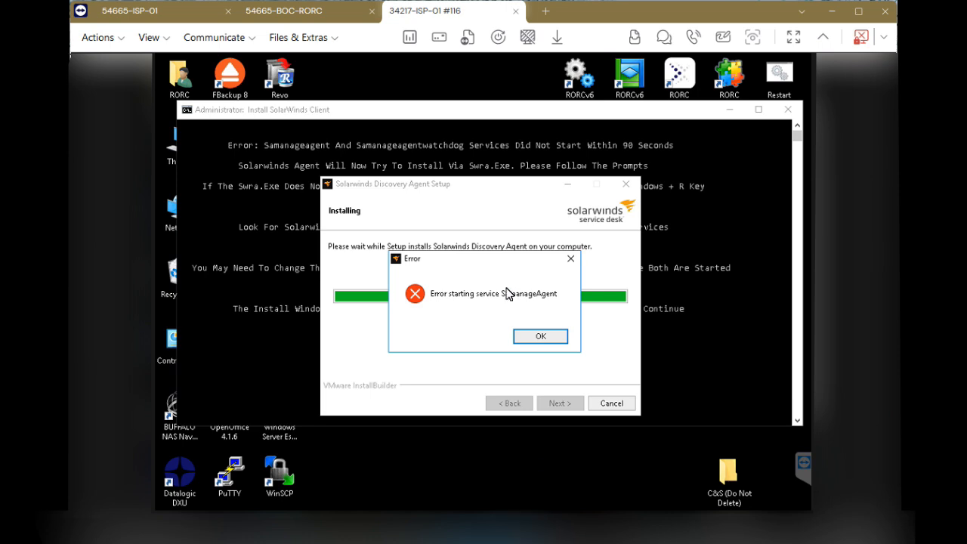
- Dismiss the SamanageAgent service error and finish the Solarwinds Discovery Agent Setup wizard
{"action": "left_click", "coordinate": [556, 336]}
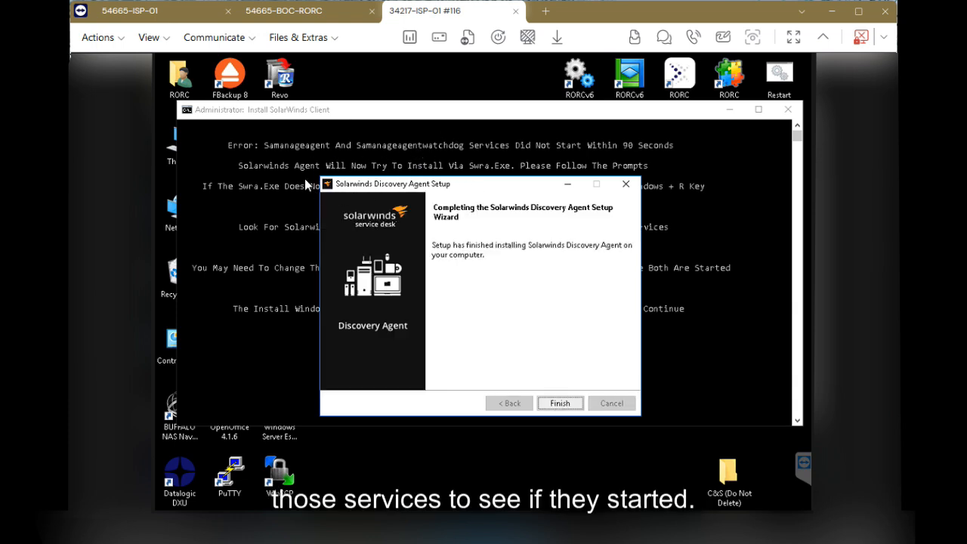
{"action": "left_click", "coordinate": [560, 403]}
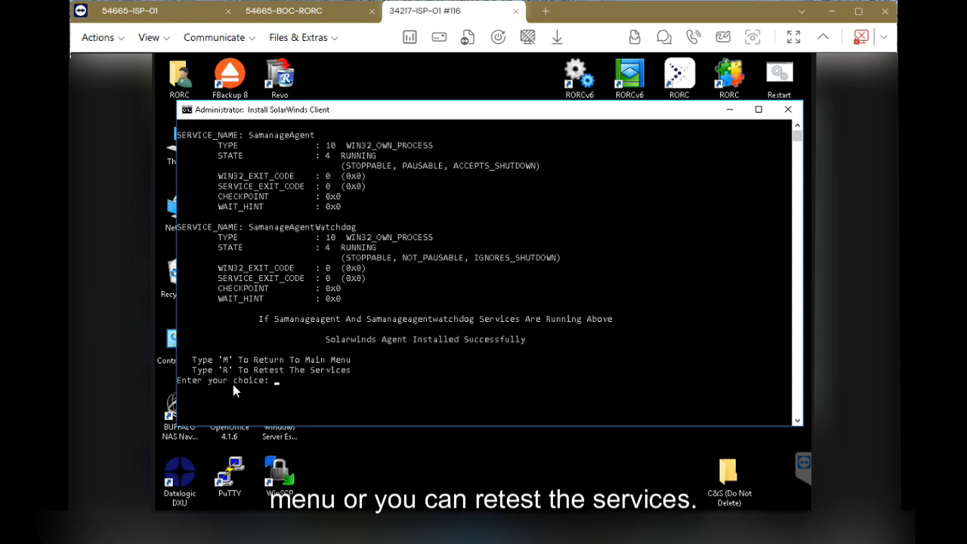
- Retest the SamanageAgent and SamanageAgentWatchdog services with option R, and return to the main menu with option M
{"action": "left_click", "coordinate": [399, 375]}
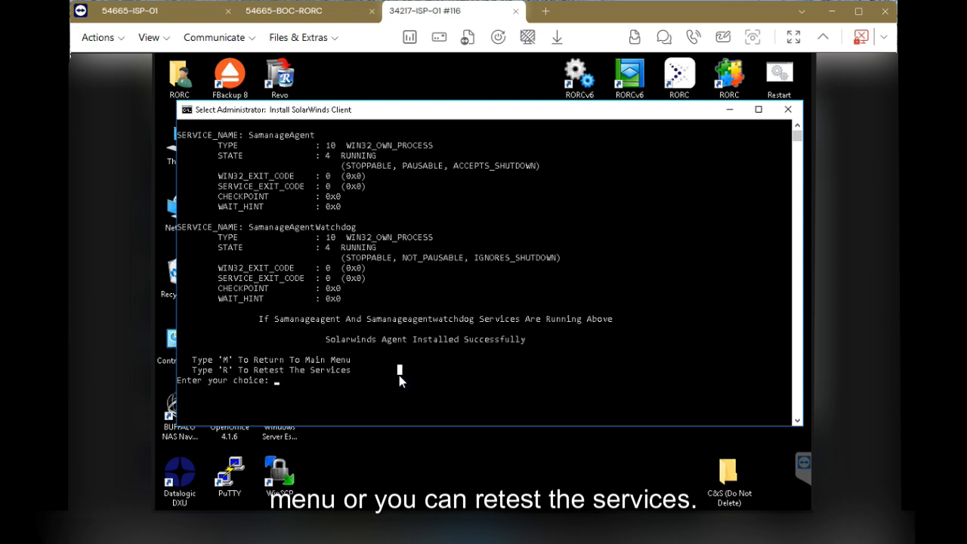
{"action": "type", "text": "r"}
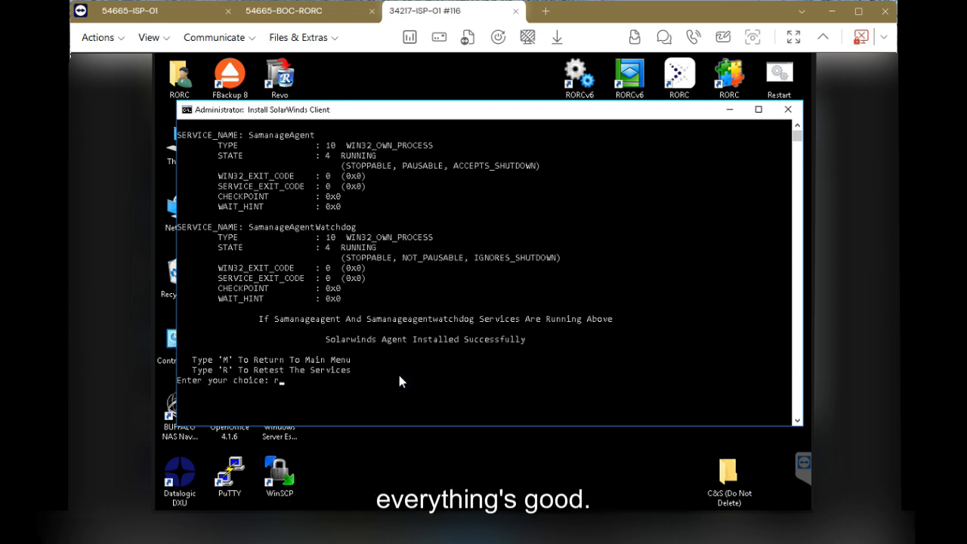
{"action": "key", "text": "Return"}
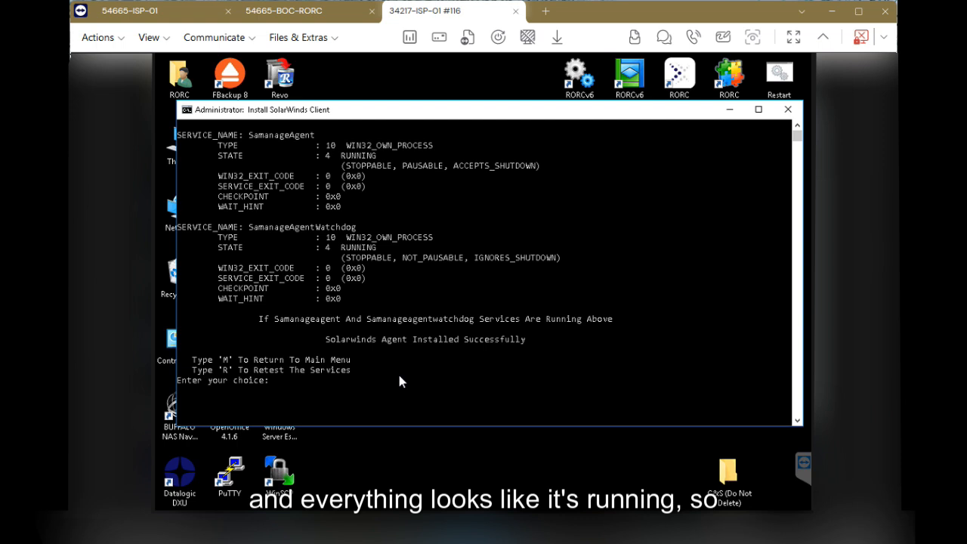
{"action": "type", "text": "m"}
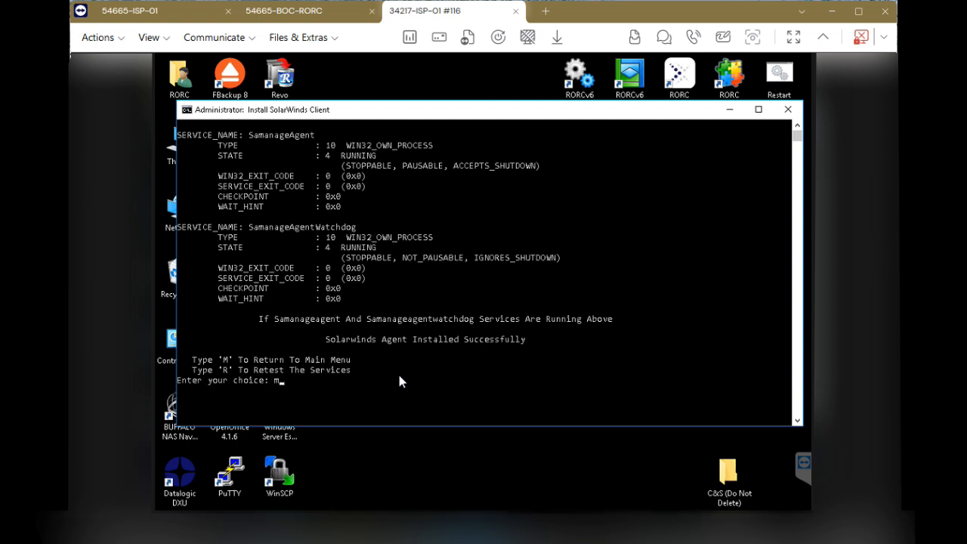
{"action": "key", "text": "Return"}
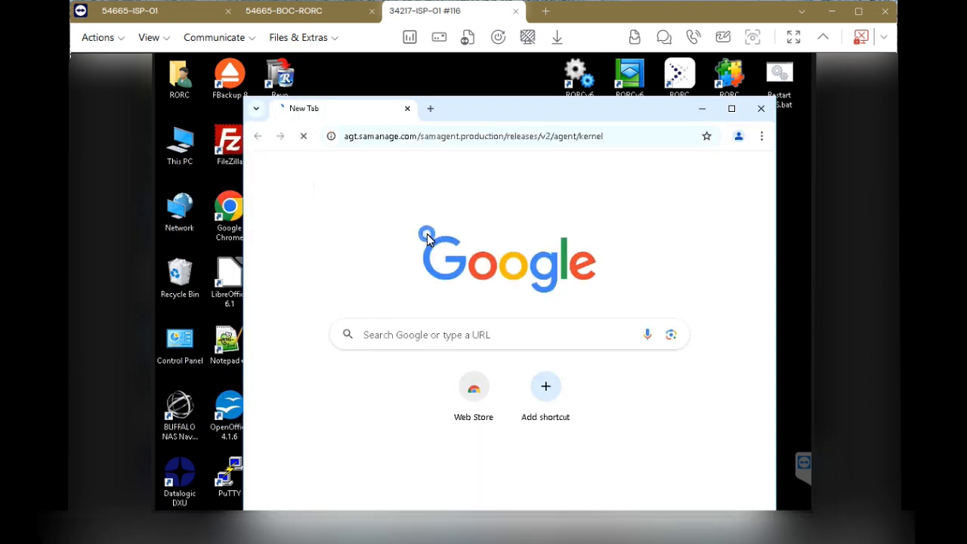
- Load agt.samanage.com/samagent.production/releases/v2/agent/kernel in Chrome to check that the server can reach it, and close the browser
{"action": "key", "text": "Return"}
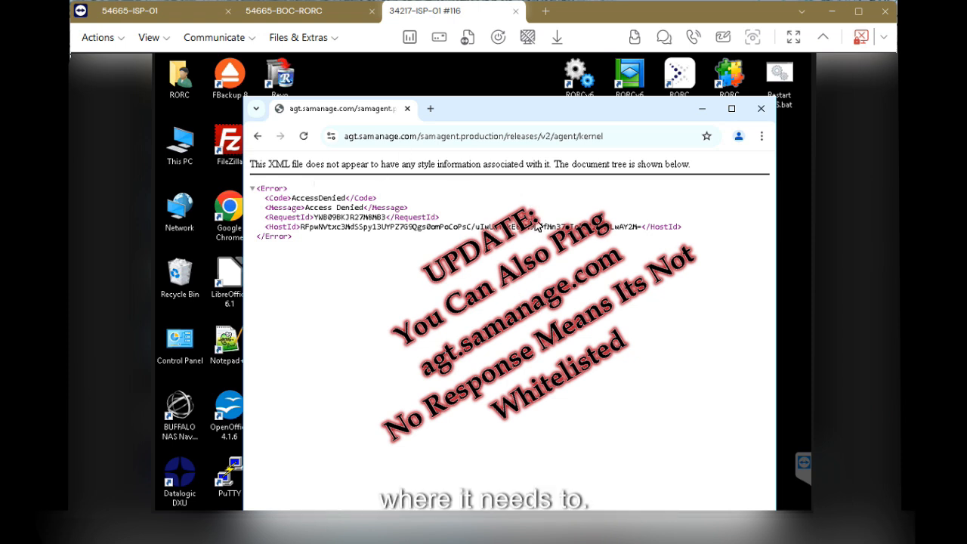
{"action": "left_click", "coordinate": [761, 109]}
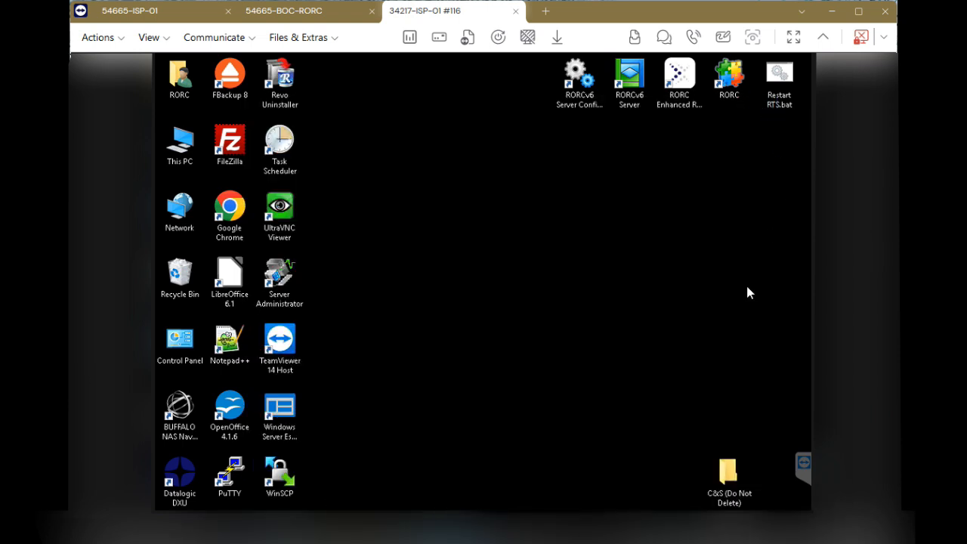